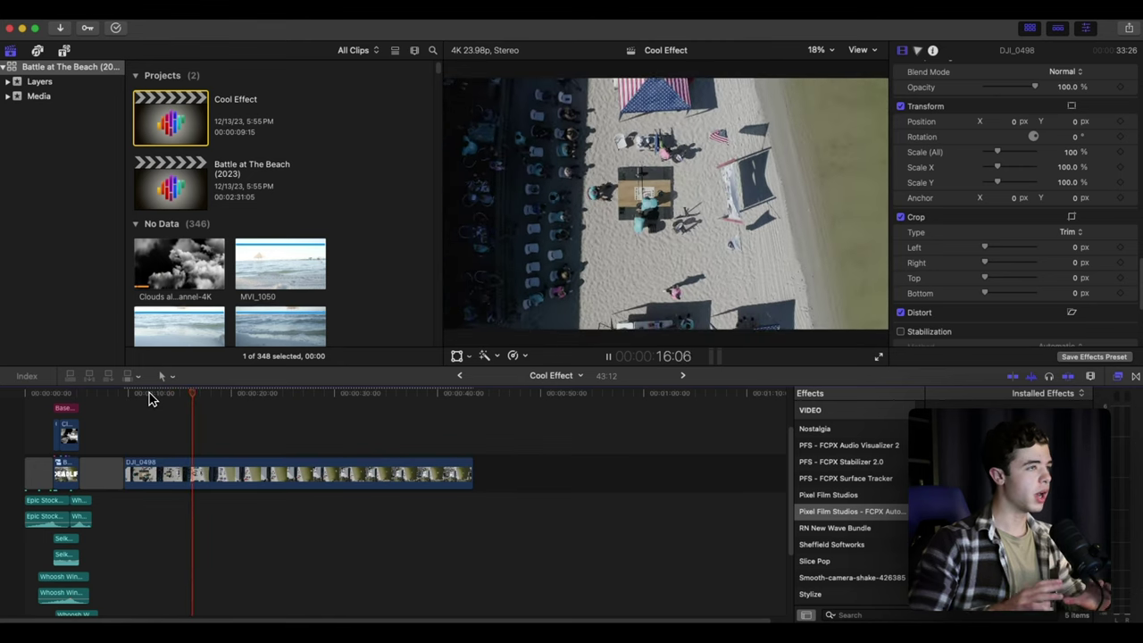
- Open the Auto Tracker's Track Editor for the DJI_0498 clip, with the playhead at the clip's start
left_click_drag(150, 399, 125, 400)
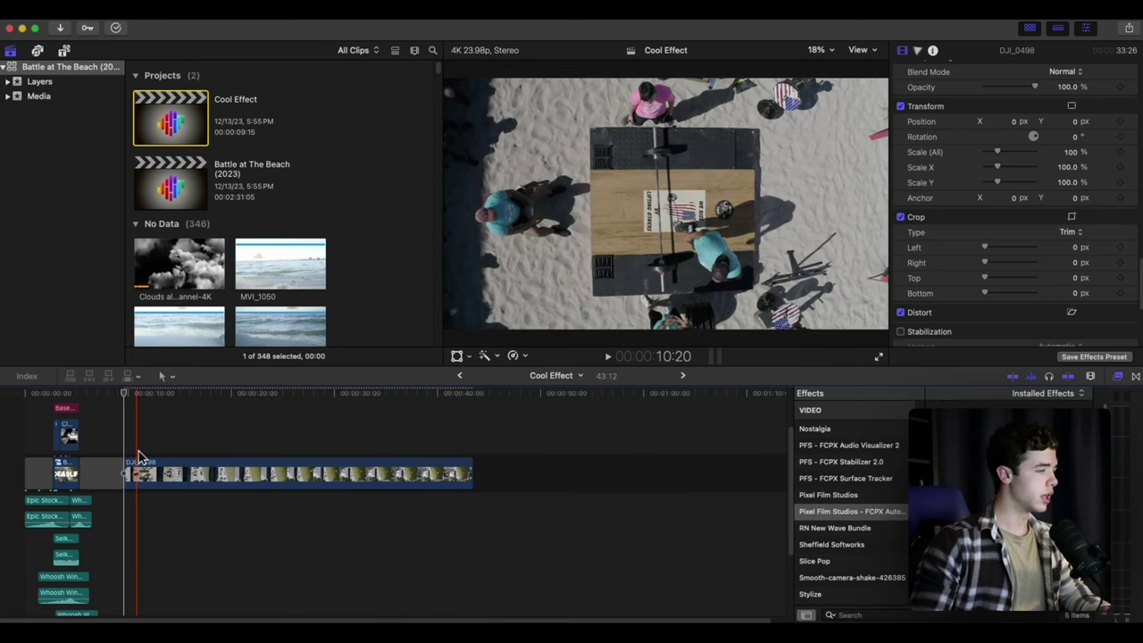
left_click(152, 470)
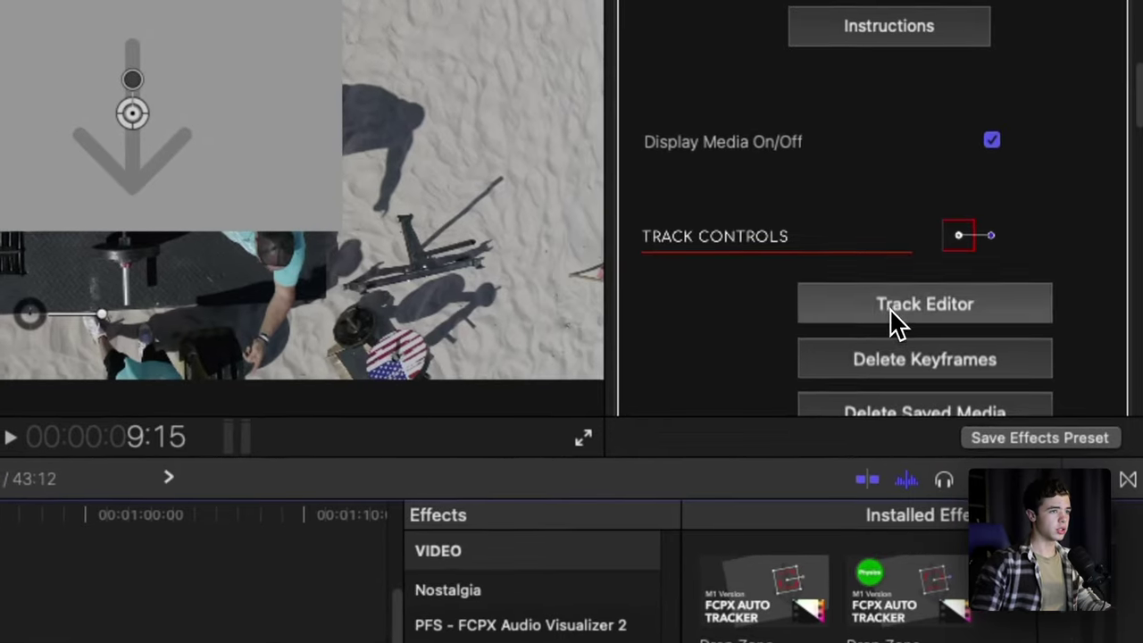
left_click(889, 314)
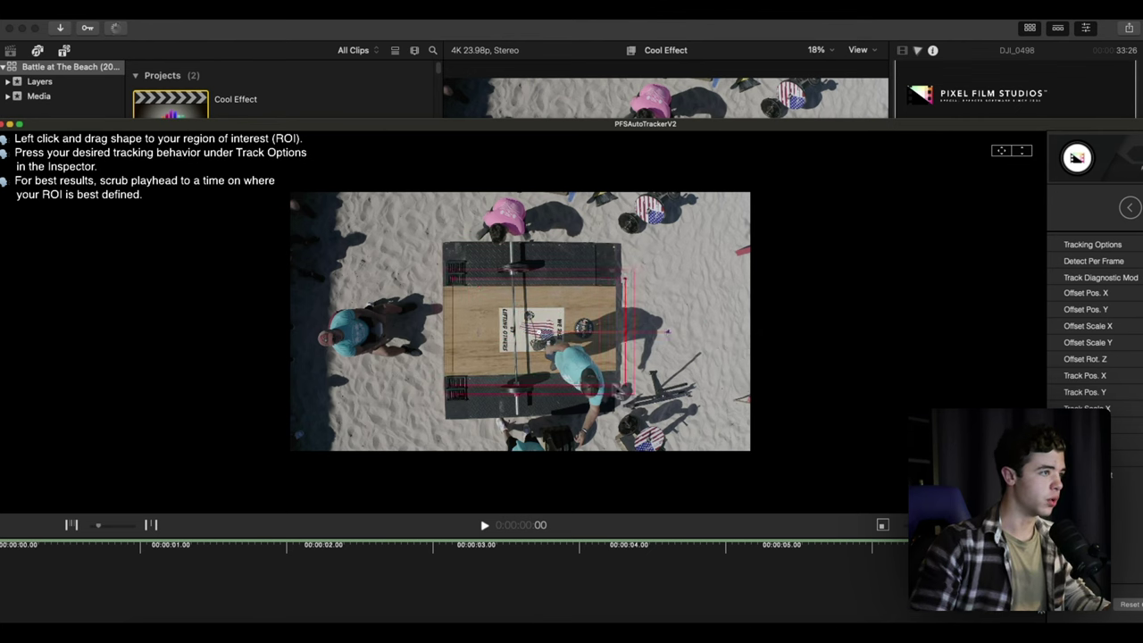
- Track the lifting platform forward through the clip using Position + Scale, and export the tracking data
left_click(1039, 202)
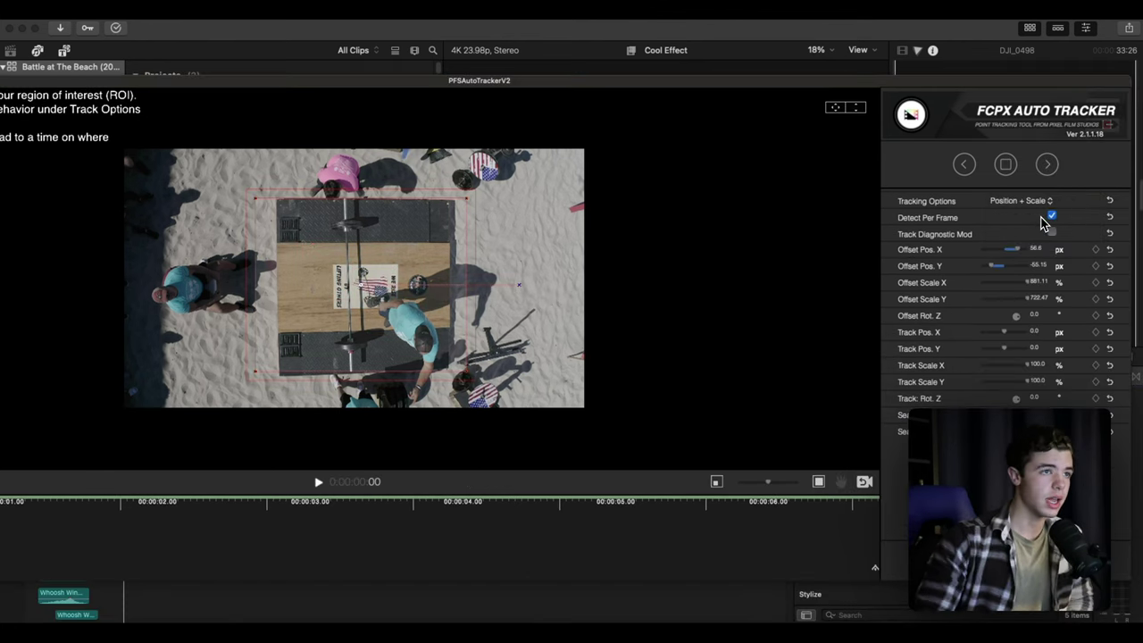
left_click(1047, 166)
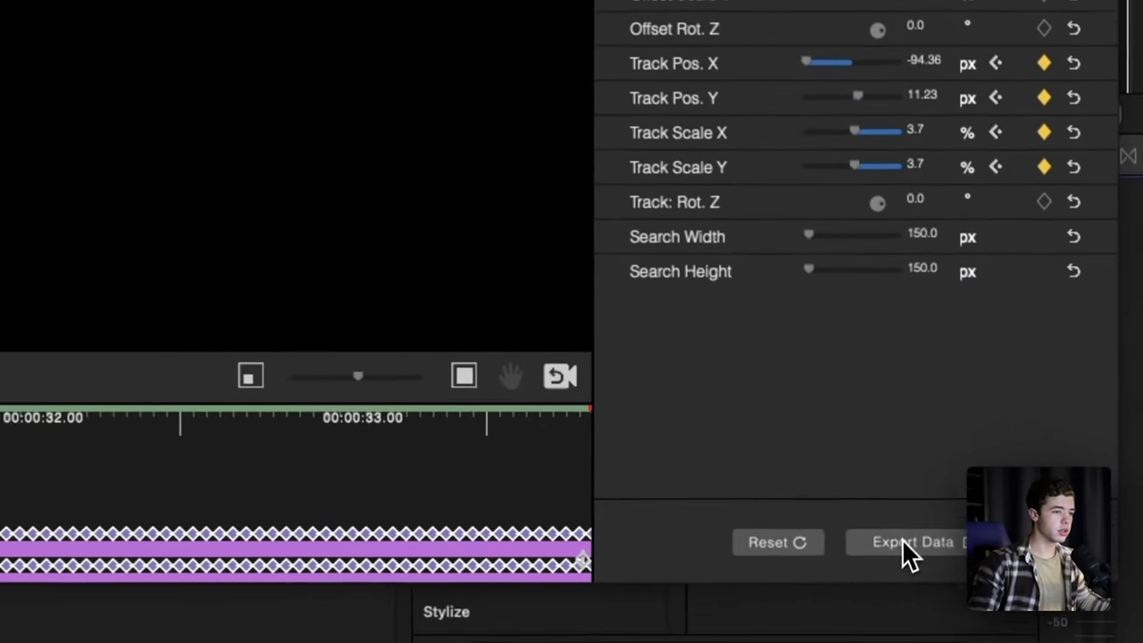
left_click(1032, 566)
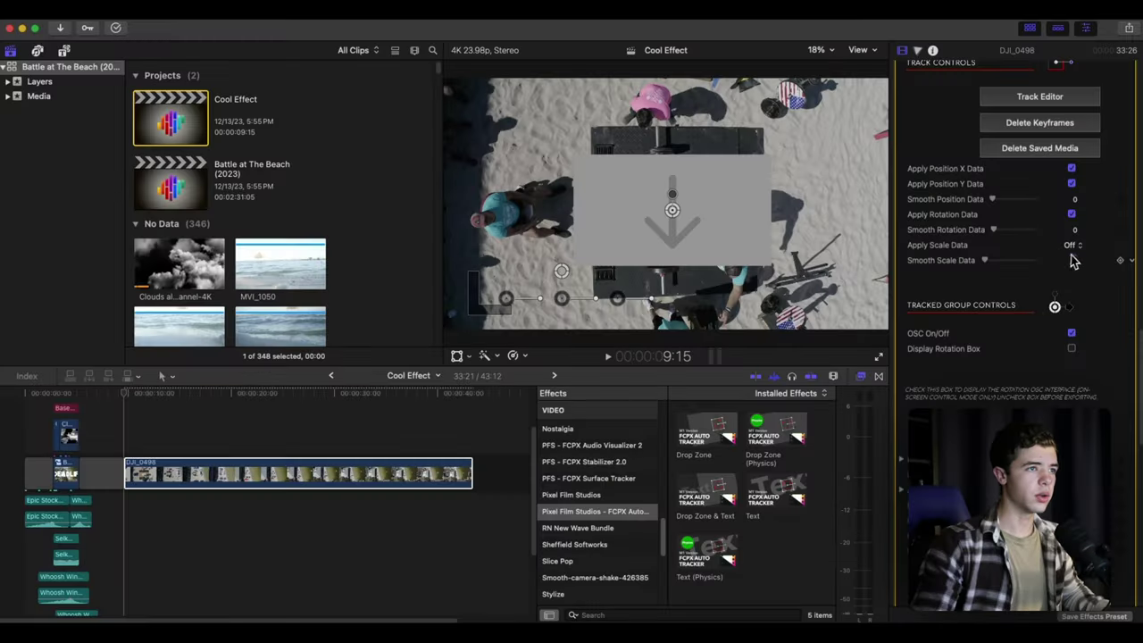
- Set the tracker's Apply Scale Data option to Use X Scale
left_click(1074, 246)
left_click(1085, 262)
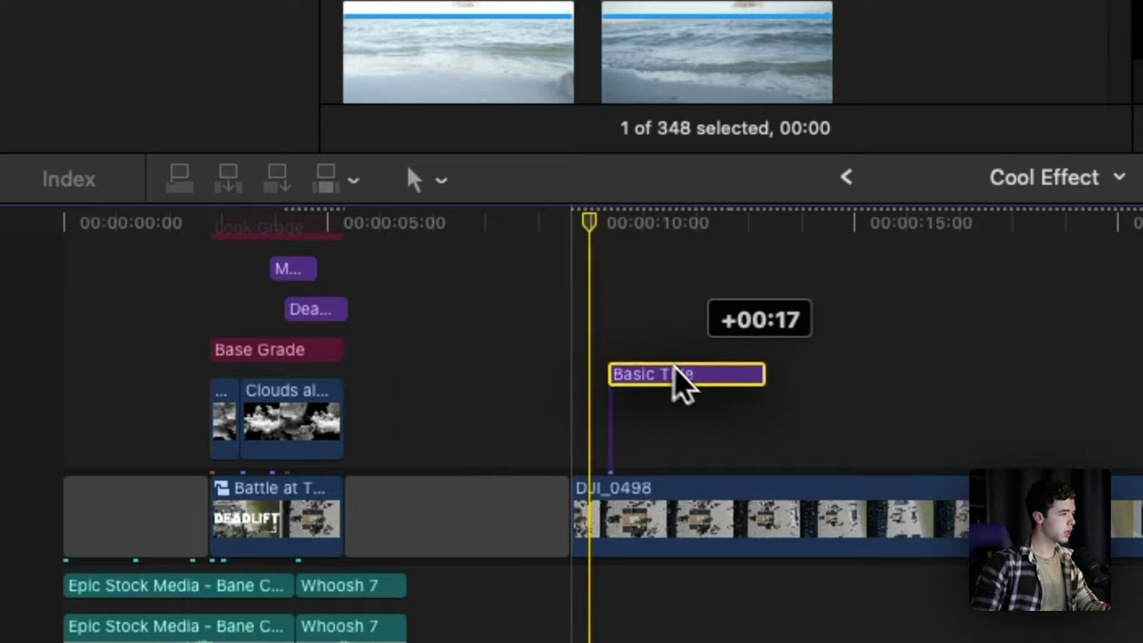
- Align the Basic Title with the start of the DJI_0498 clip and set its text to DEADLIFT
left_click_drag(670, 383, 643, 401)
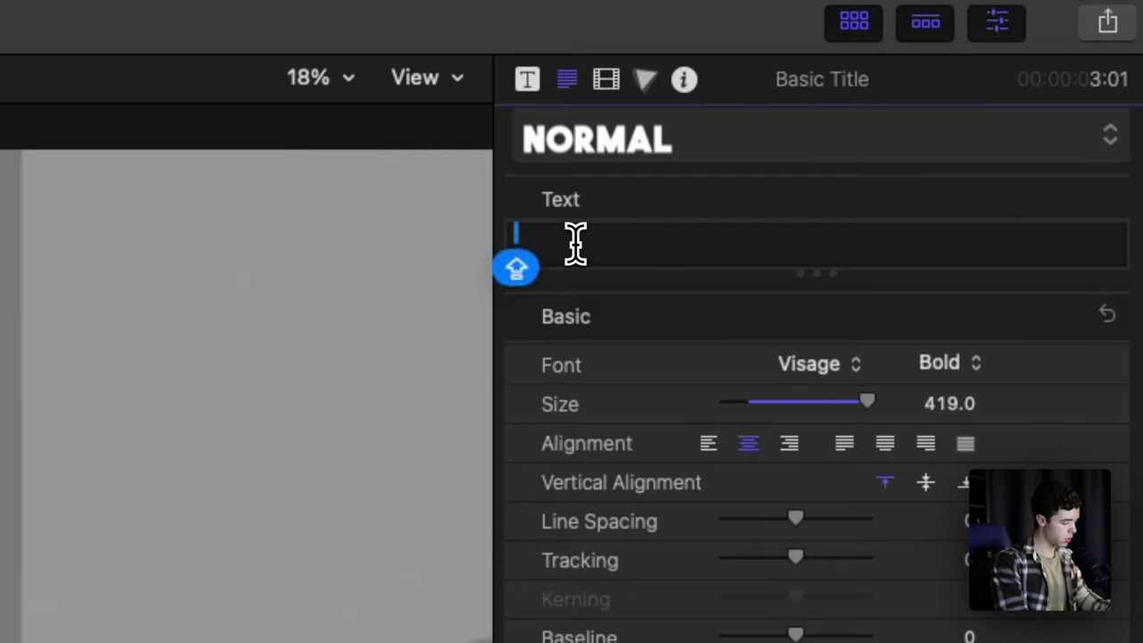
type("DEADLIFT")
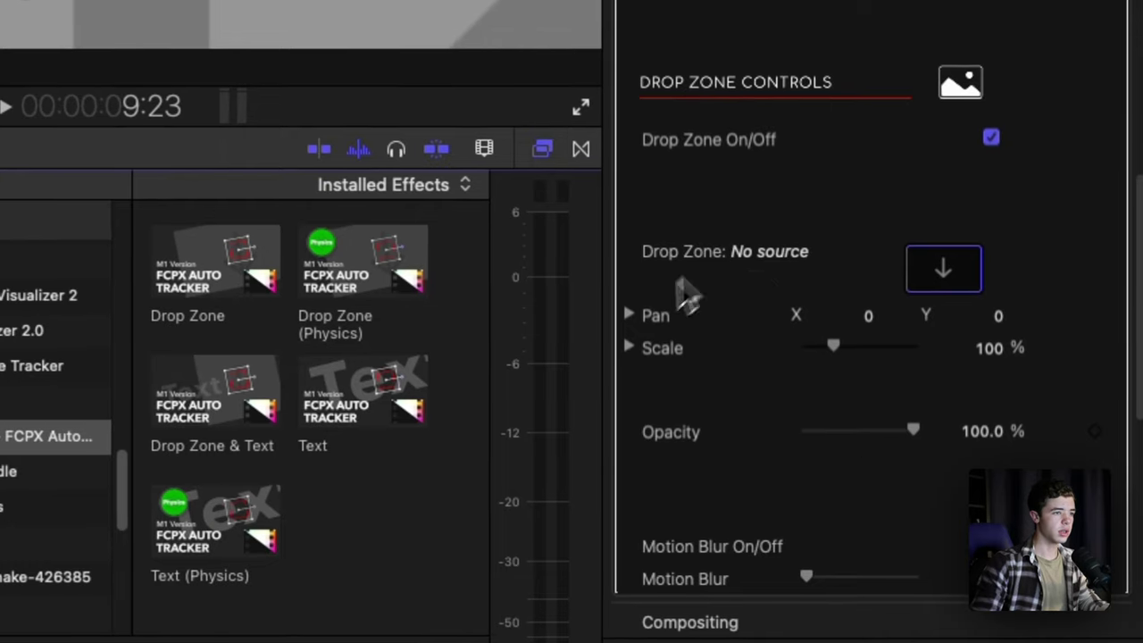
- Assign the DEADLIFT title clip as the source of the tracker effect's drop zone
left_click(947, 270)
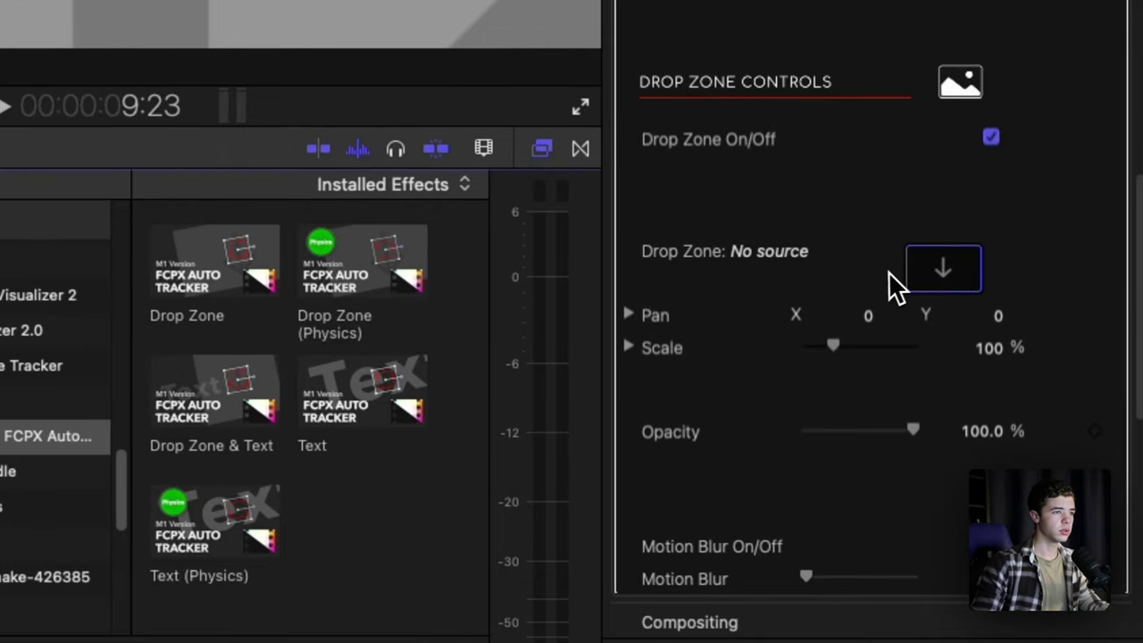
scroll(893, 272, "down", 2)
left_click(947, 198)
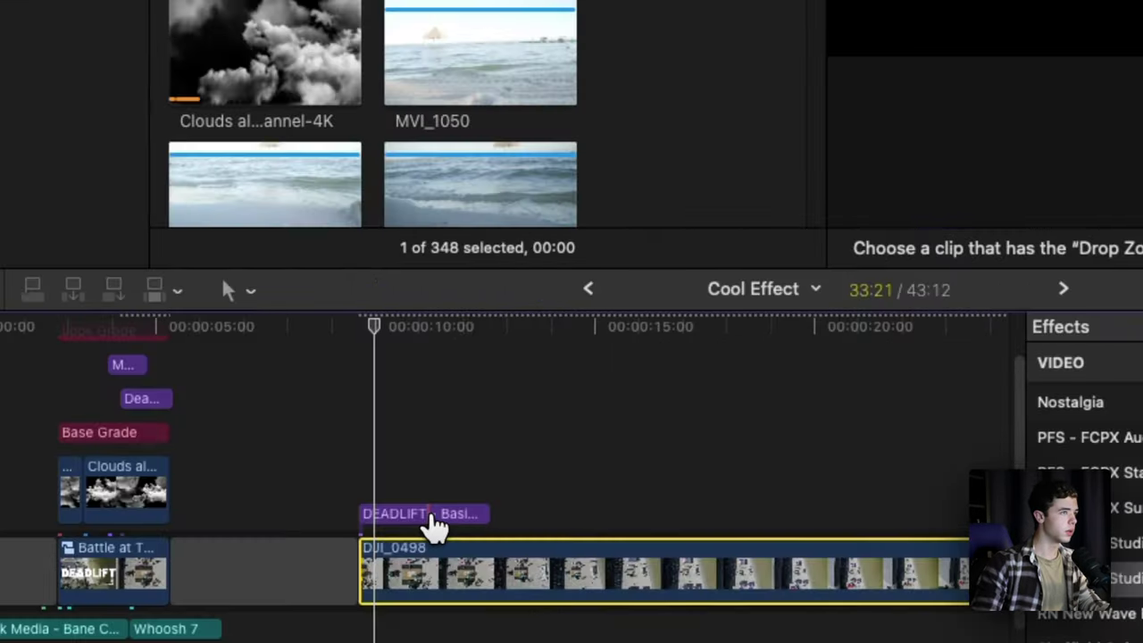
left_click(431, 523)
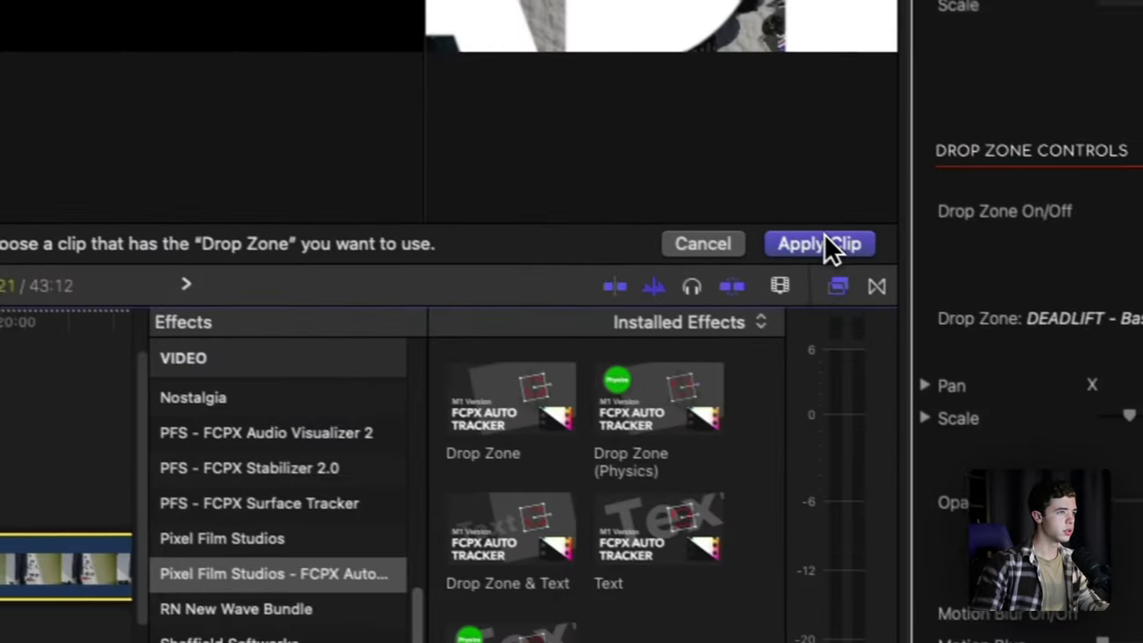
left_click(820, 244)
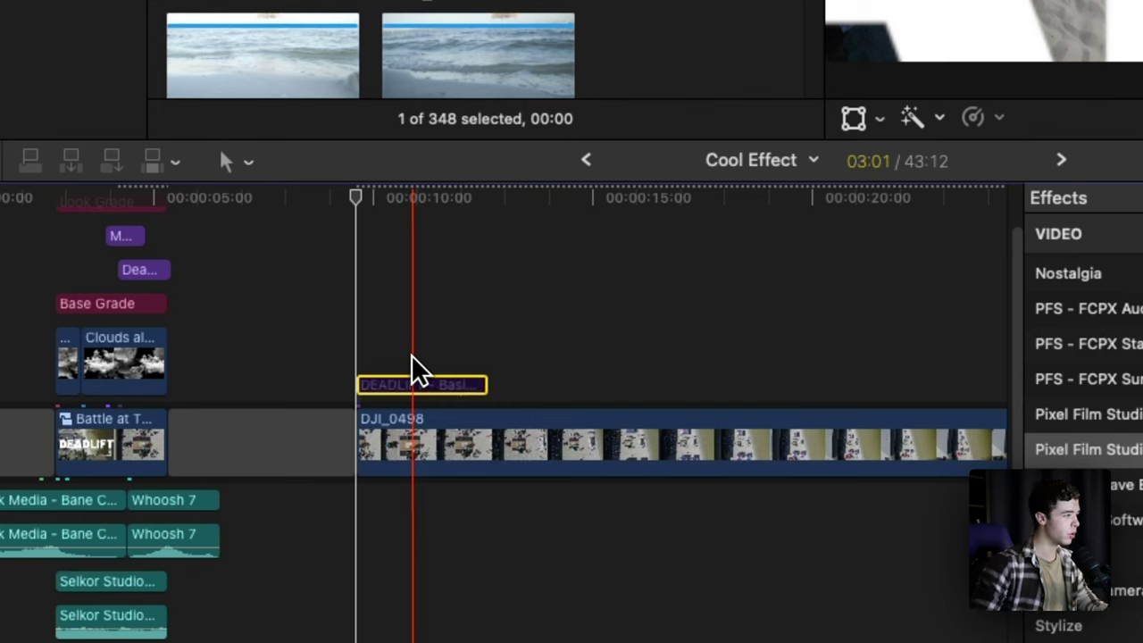
- With the playhead at 37:00 near the end of DJI_0498, raise the tracked group's Scale to 315.4
left_click(396, 336)
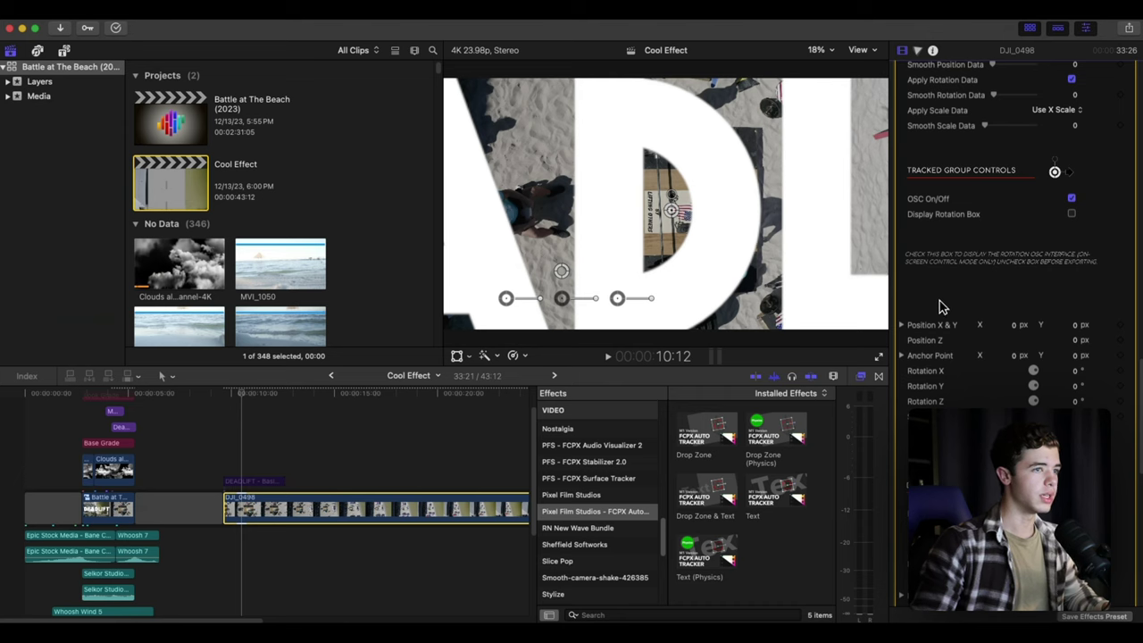
scroll(939, 302, "up", 1)
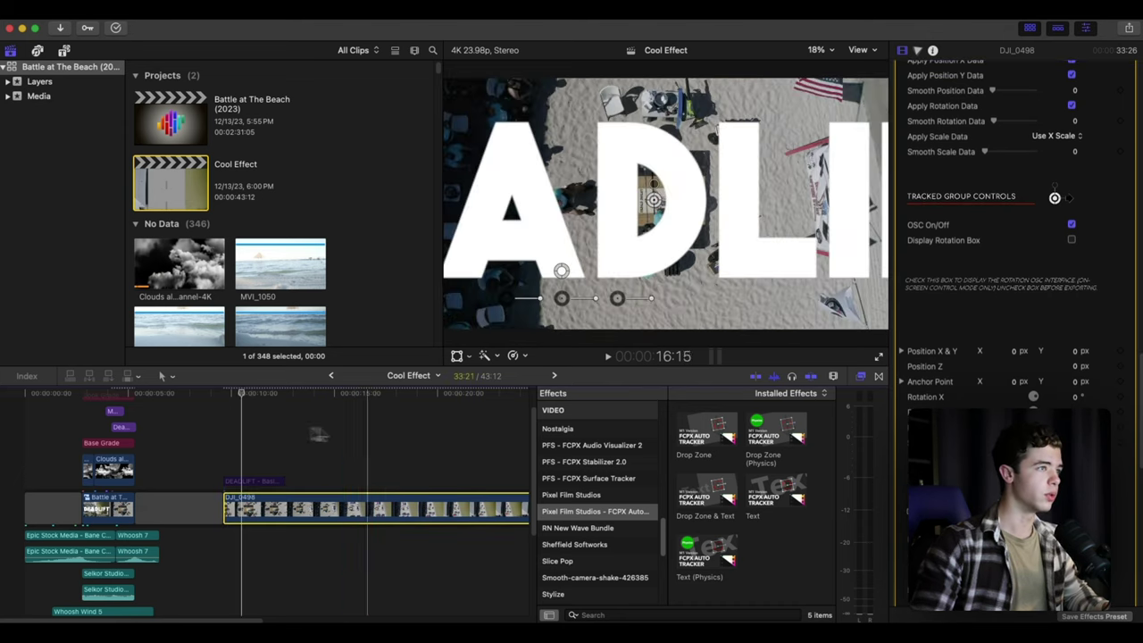
key("super+minus")
key("super+minus")
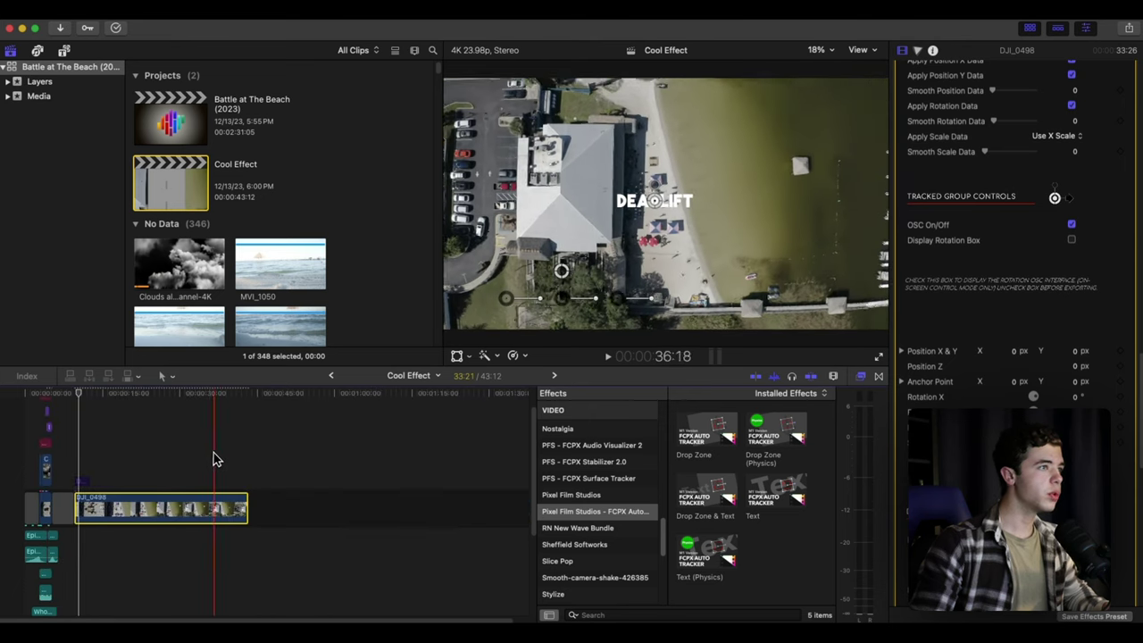
left_click(215, 508)
scroll(1015, 268, "down", 3)
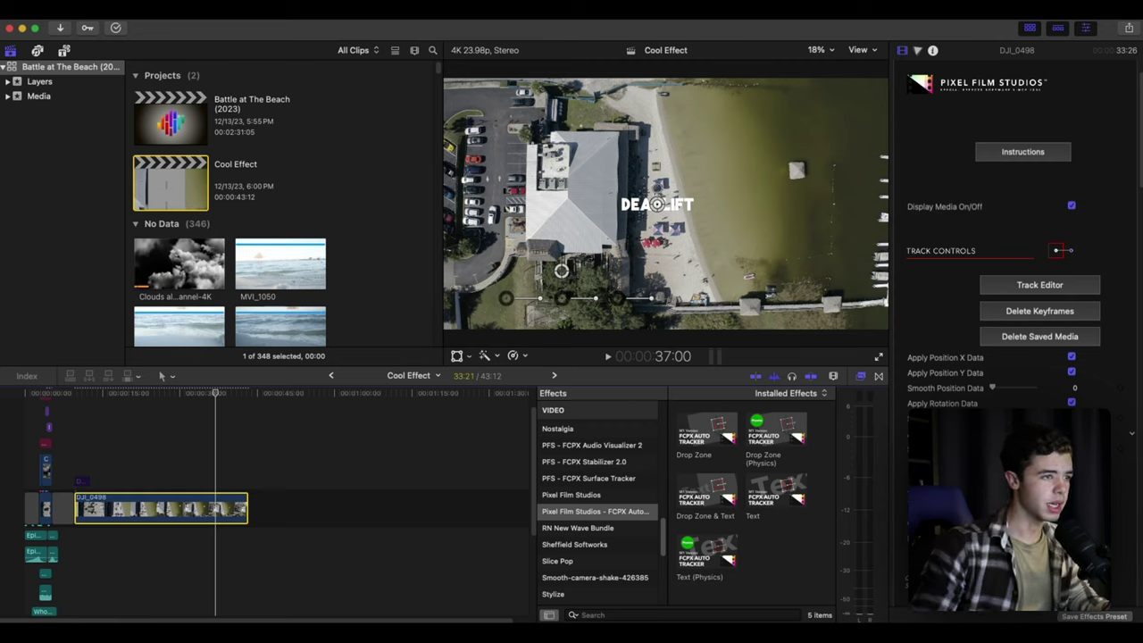
scroll(1039, 302, "down", 5)
left_click_drag(1039, 302, 1037, 304)
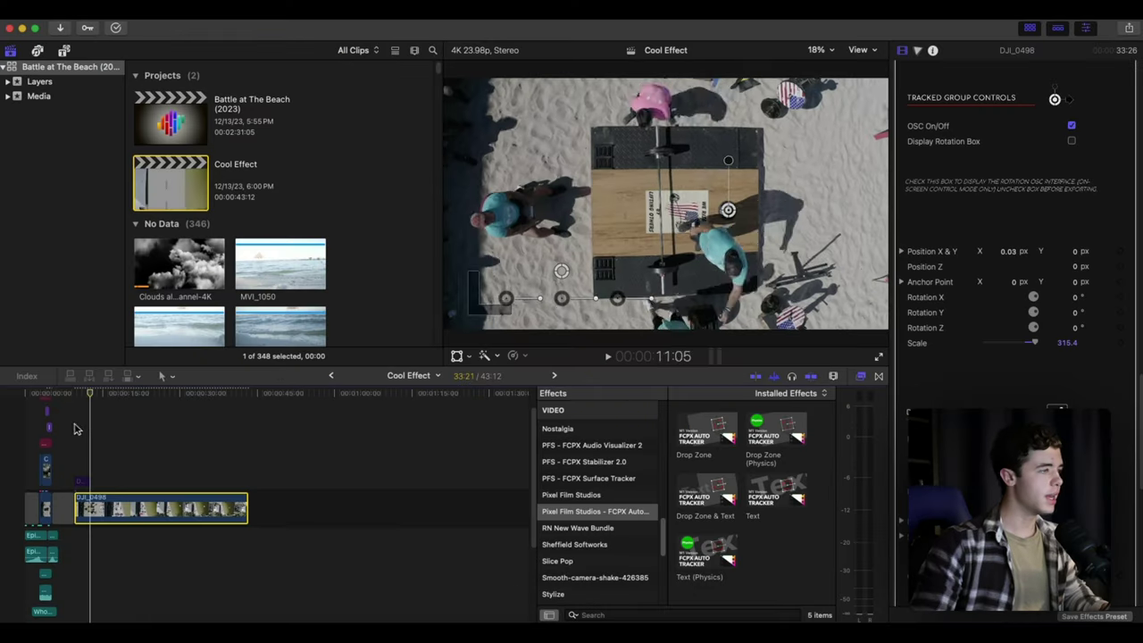
- Check the title's size across the clip, and add a Scale keyframe for the tracked group at 11:02
left_click(75, 427)
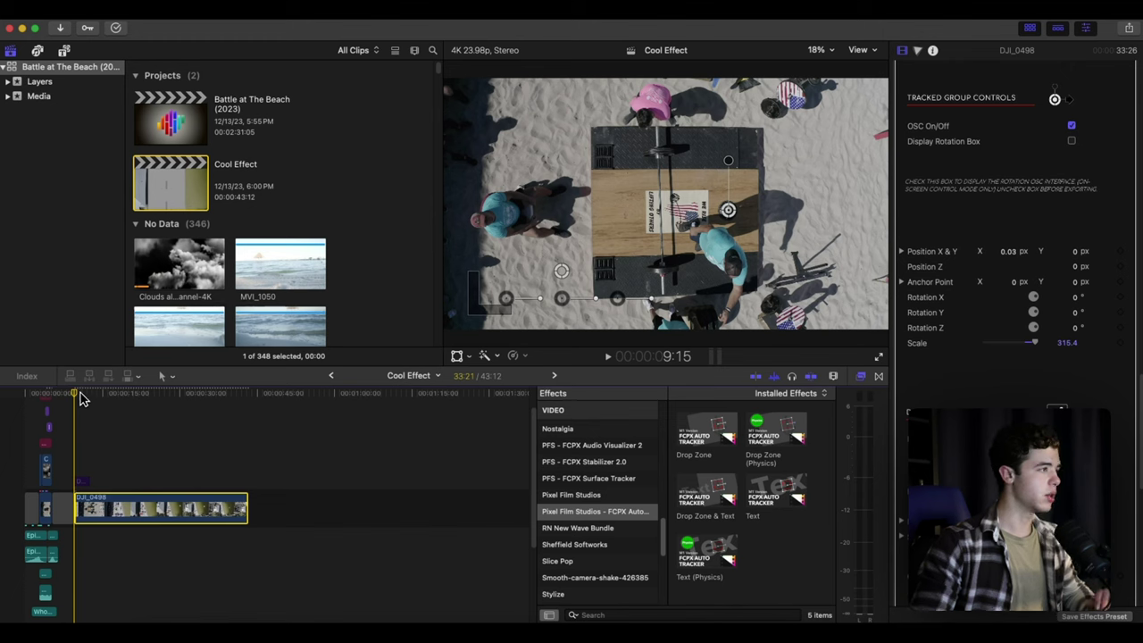
left_click_drag(75, 399, 238, 421)
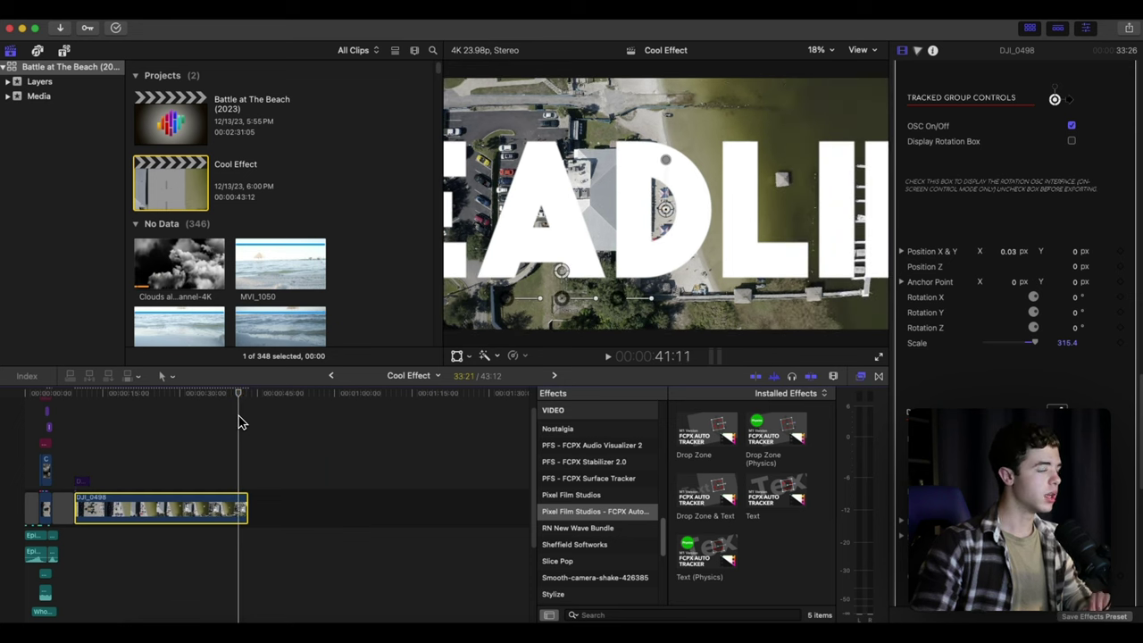
left_click_drag(239, 397, 83, 407)
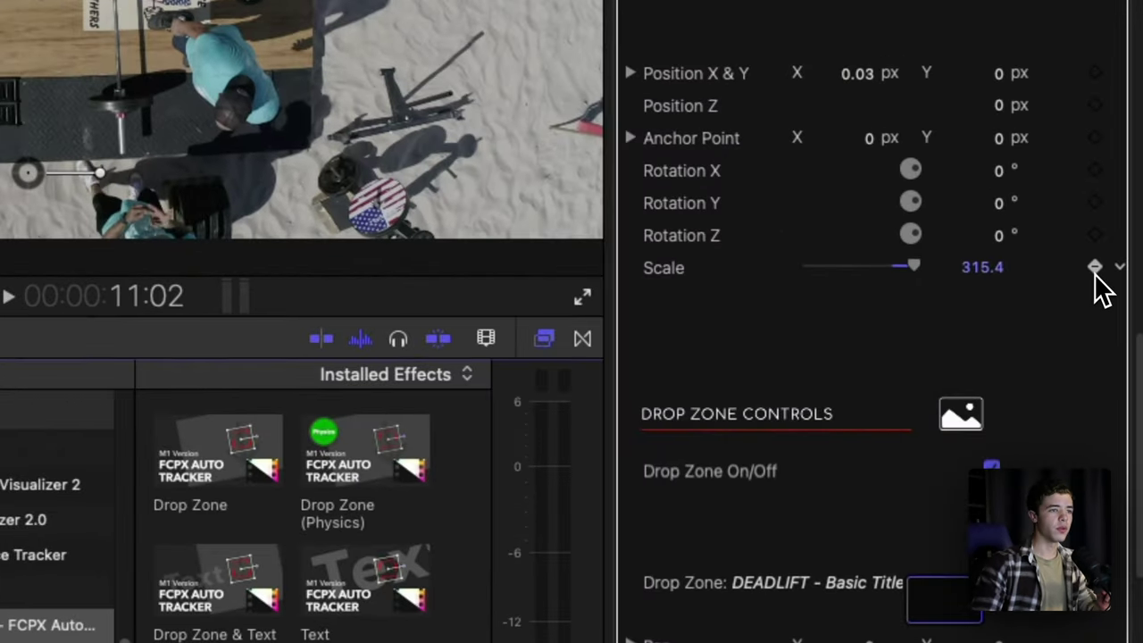
left_click(1121, 343)
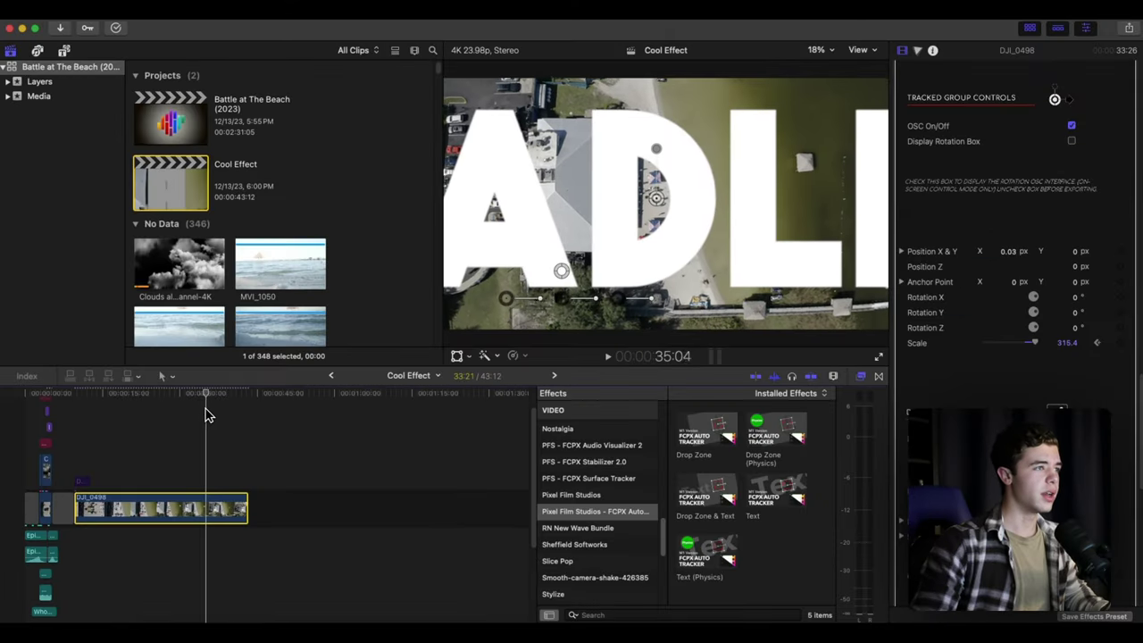
- Keyframe the tracked group's Scale to 128.0 at 35:07 and adjust its X position to center the title
left_click(1035, 343)
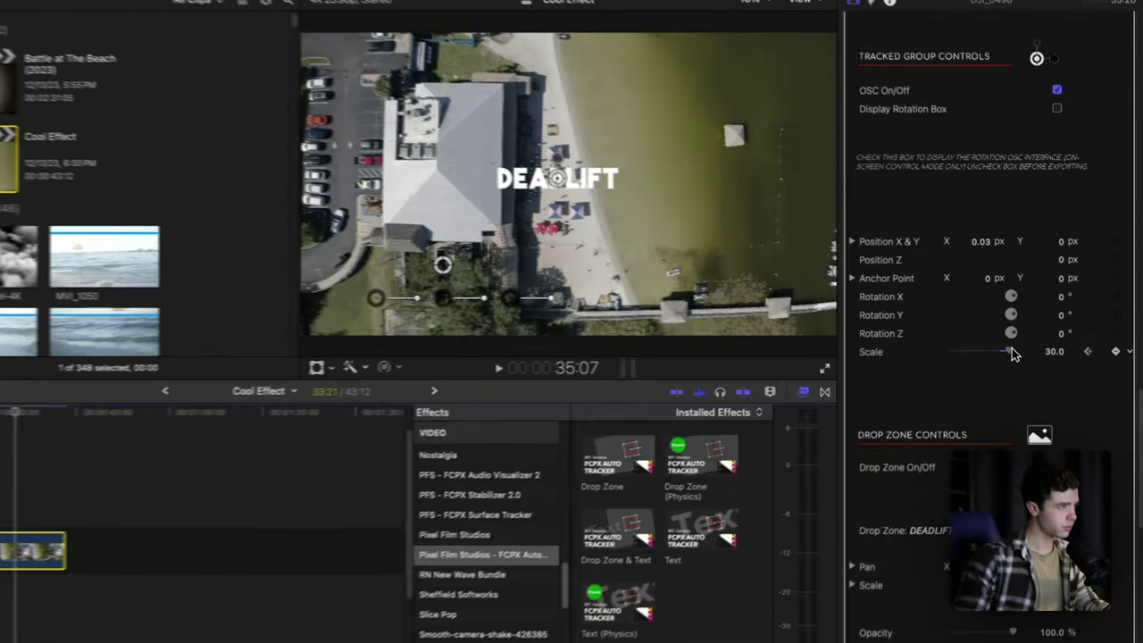
left_click_drag(1064, 348, 1050, 359)
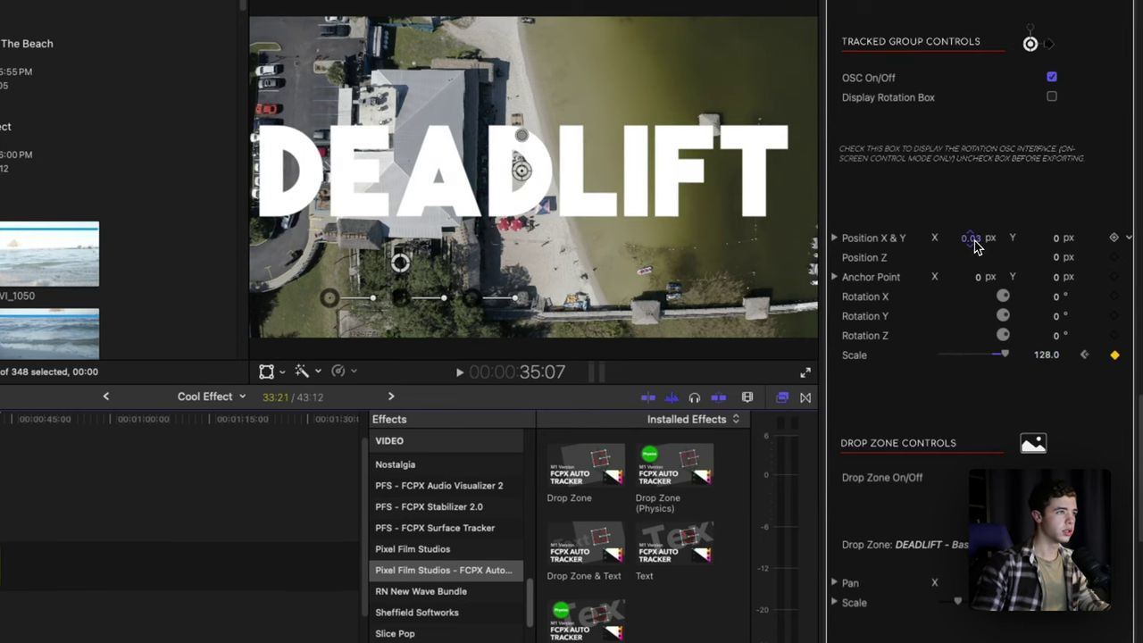
left_click_drag(976, 247, 977, 248)
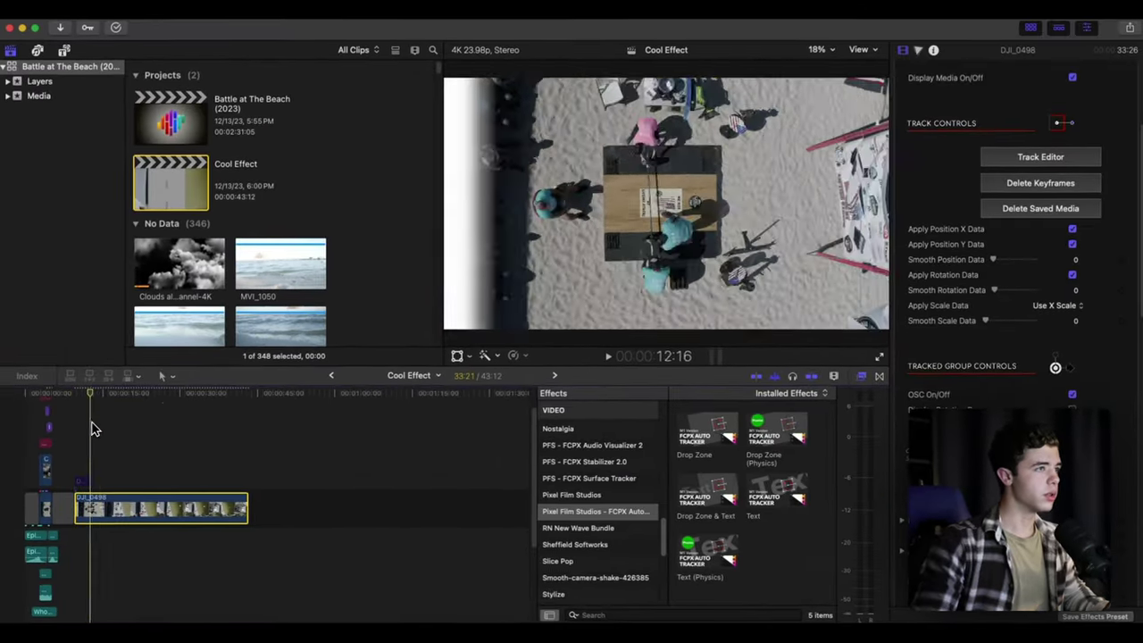
- Make the DJI_0498 clip a compound clip named Cool Effect Clip in the Layers event
left_click_drag(92, 422, 122, 454)
right_click(215, 510)
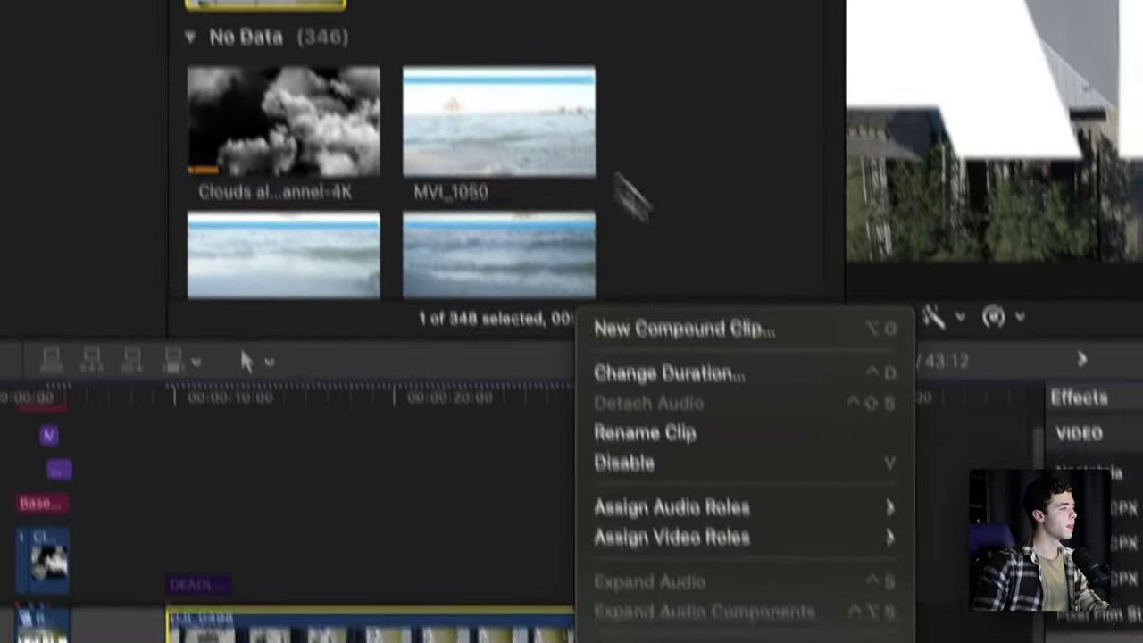
left_click(629, 341)
left_click(510, 259)
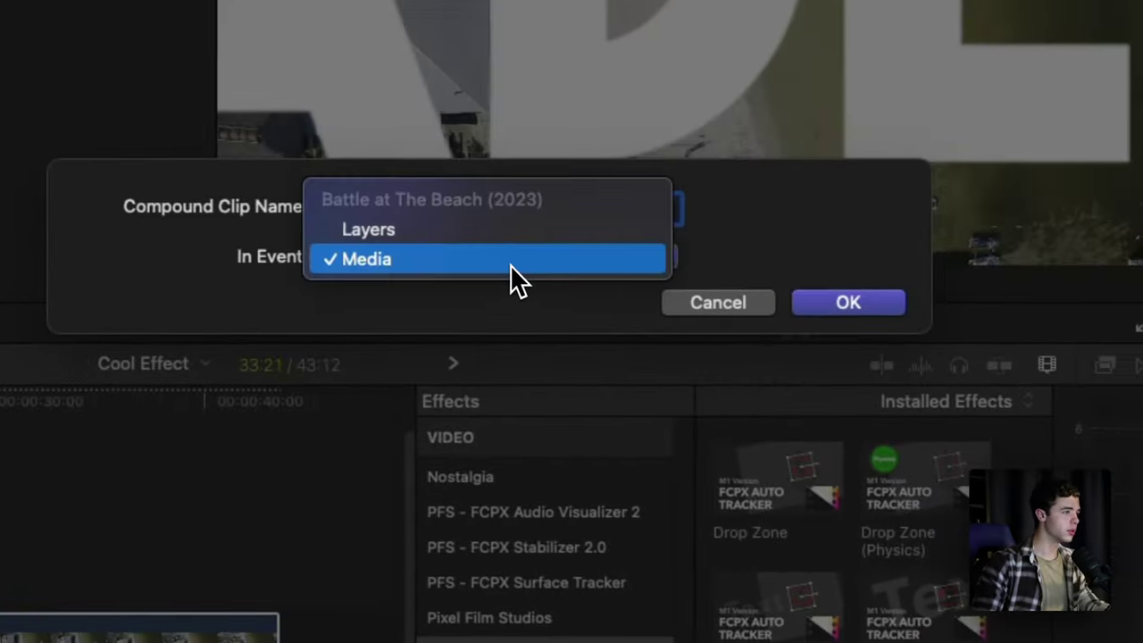
left_click(505, 232)
left_click(849, 302)
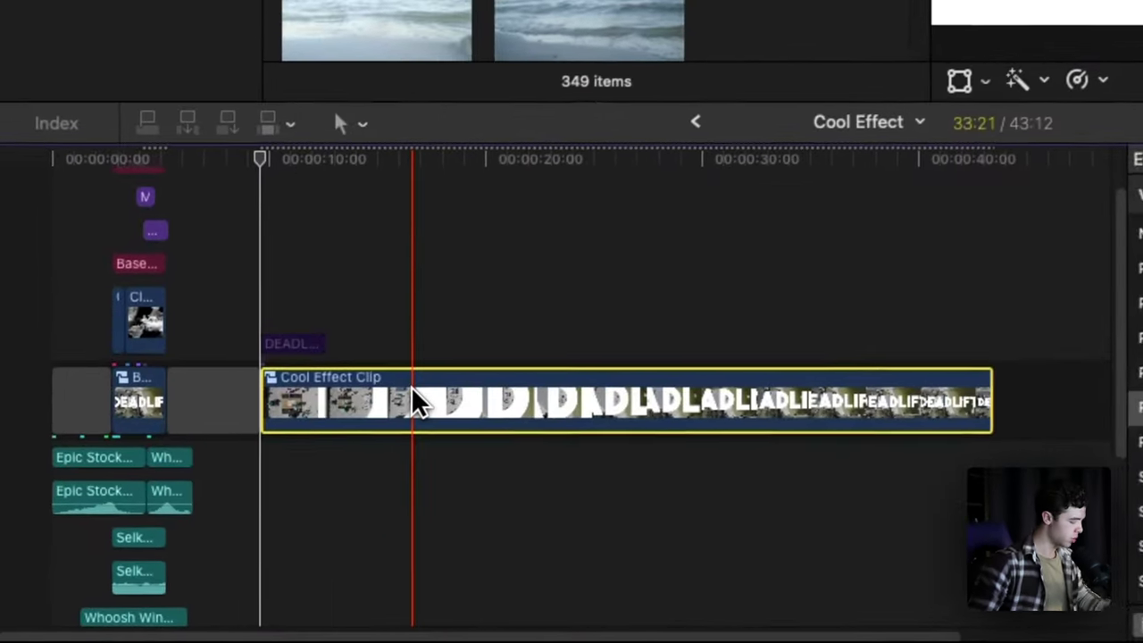
- Show the retiming controls for Cool Effect Clip, reverse the clip, and play it back
key("super+r")
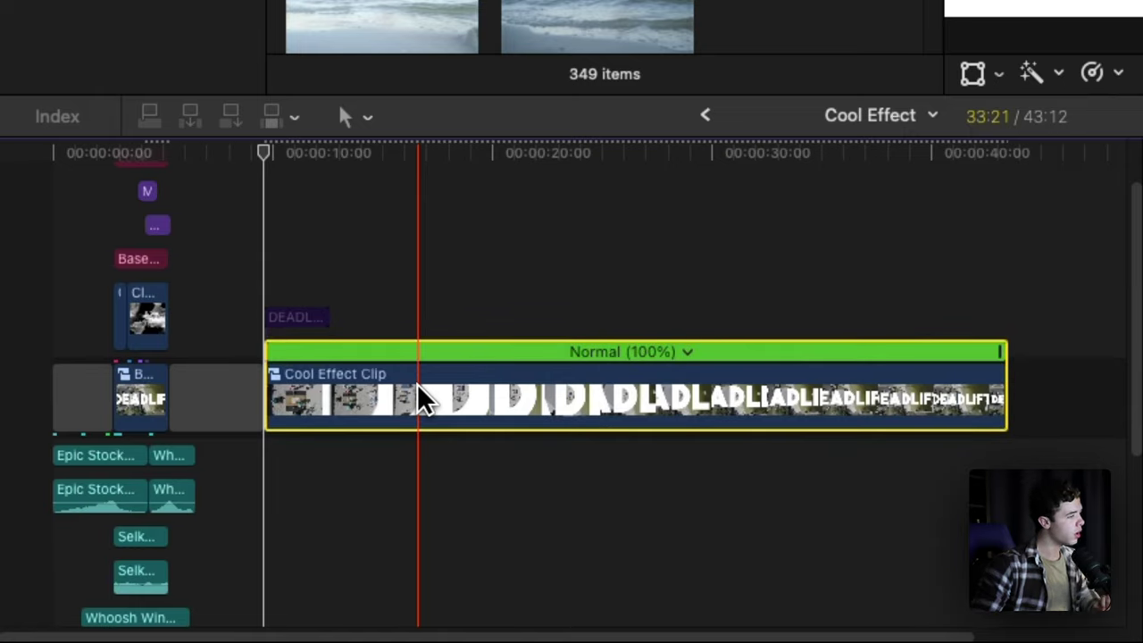
left_click(1097, 72)
left_click(600, 314)
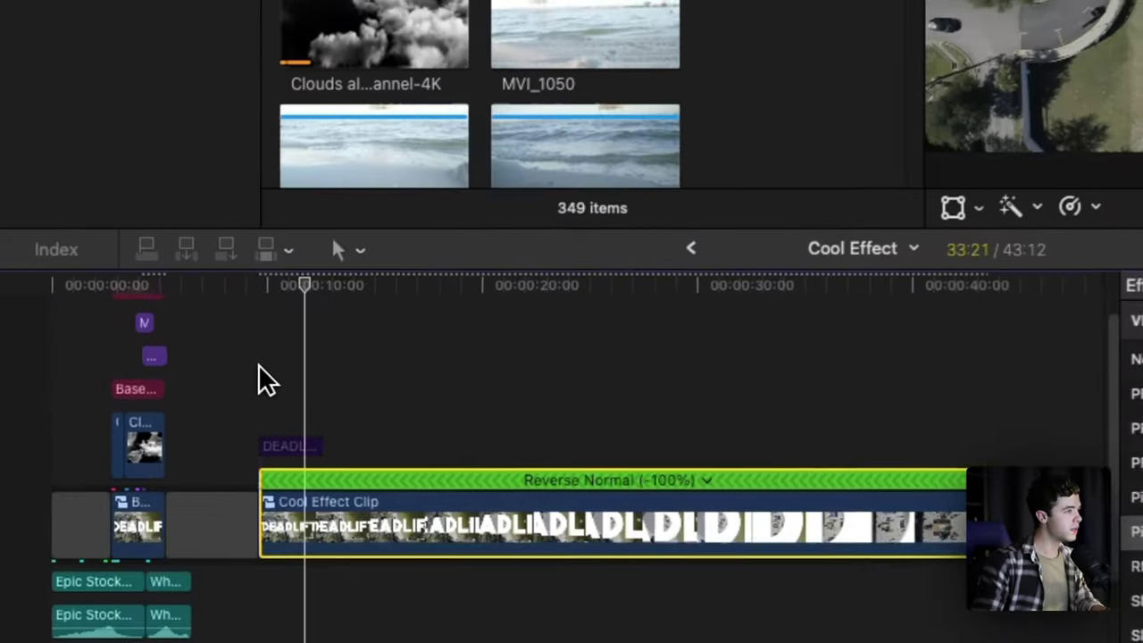
key("space")
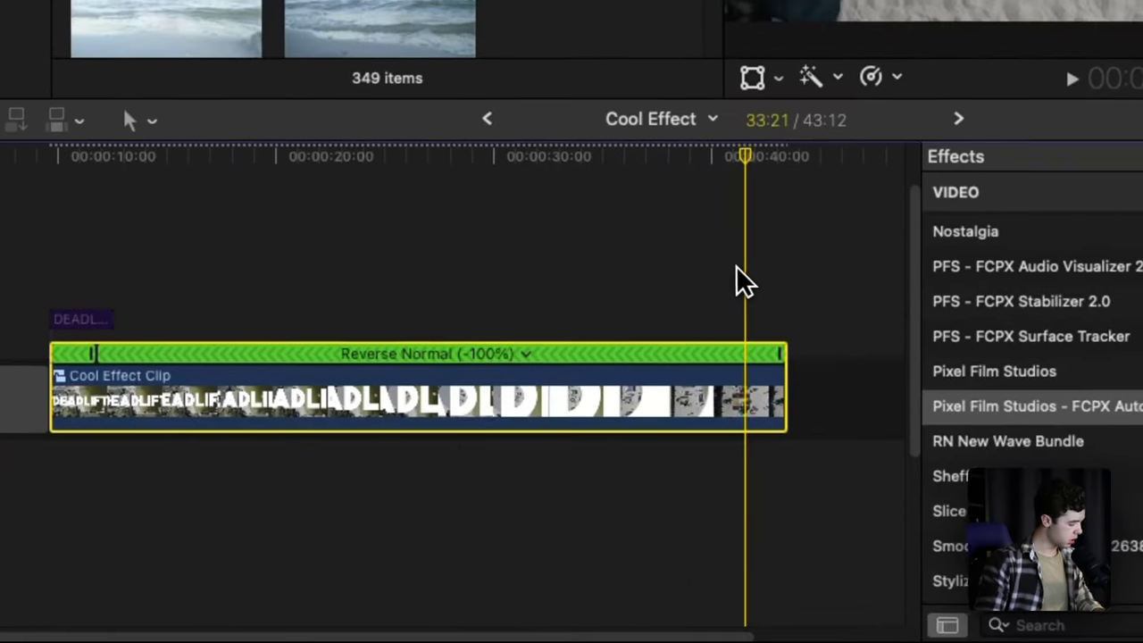
- Set the middle speed segment of Cool Effect Clip to Reverse Fast at -20x
left_click(507, 352)
mouse_move(587, 403)
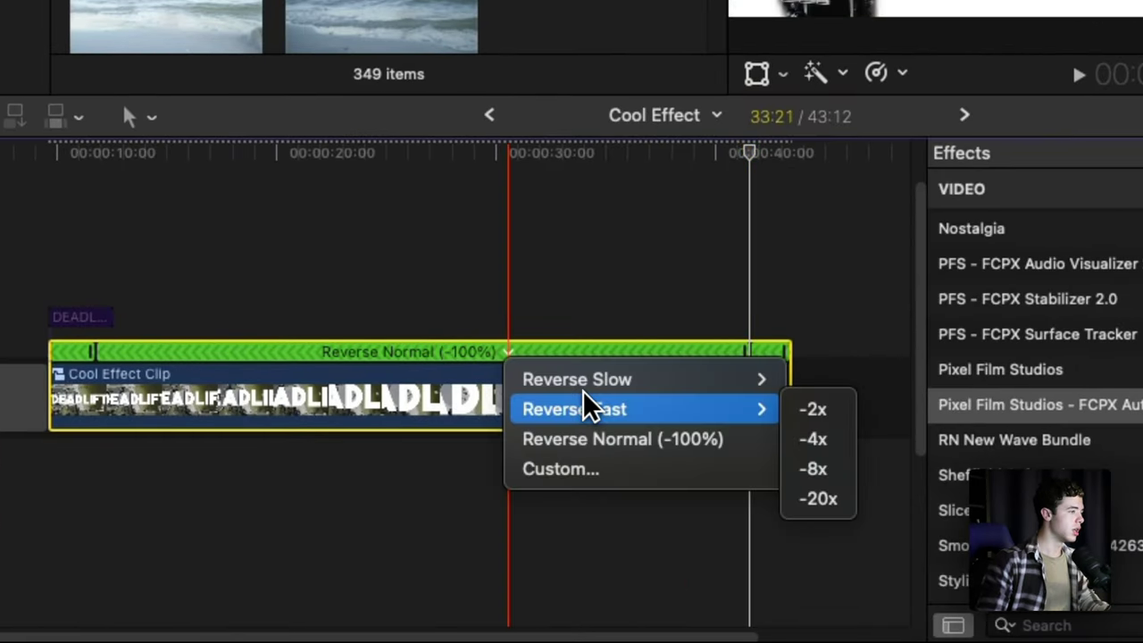
left_click(819, 496)
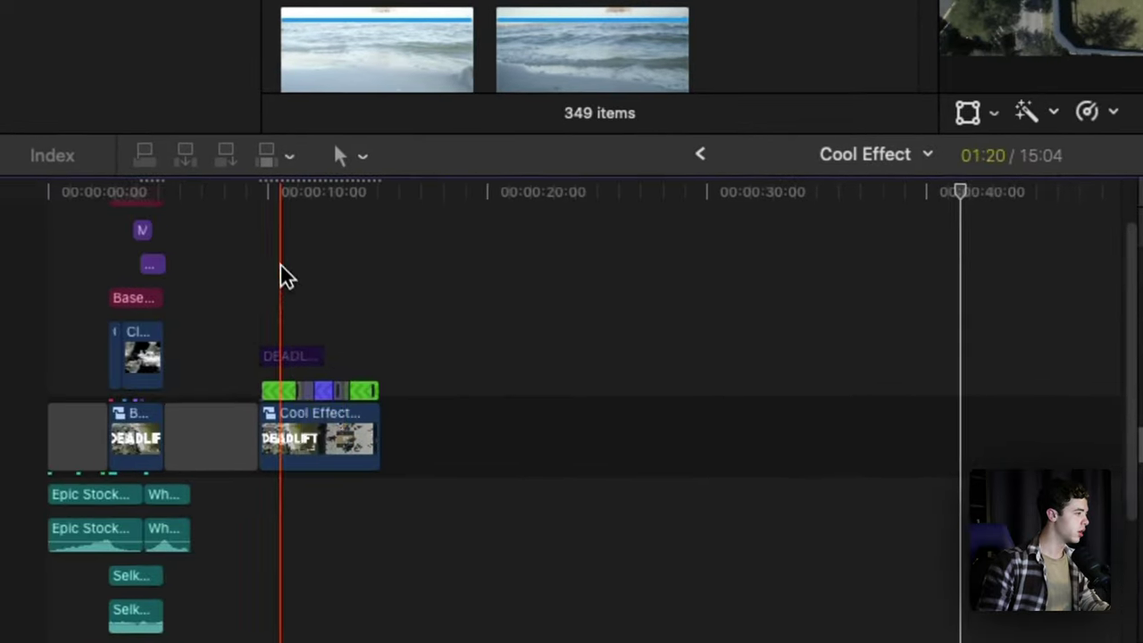
- Add the Clouds alpha channel-4K clip above the DEADLIFT title, starting where the Battle at The Beach clip starts
key("super+equal")
key("super+equal")
key("super+equal")
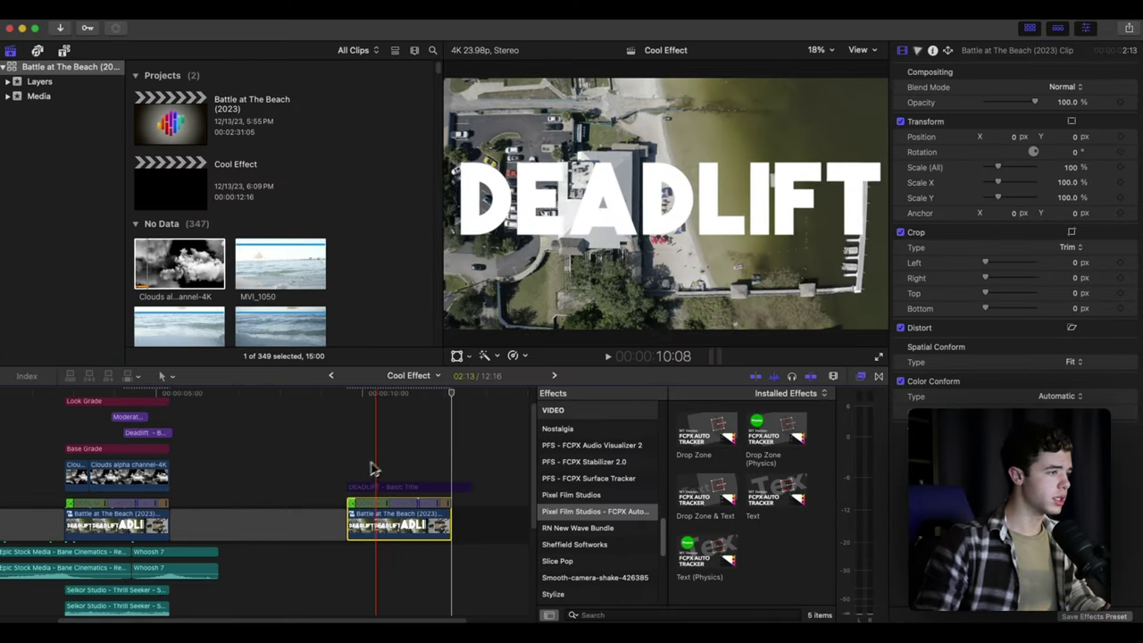
left_click(410, 487)
left_click(372, 442)
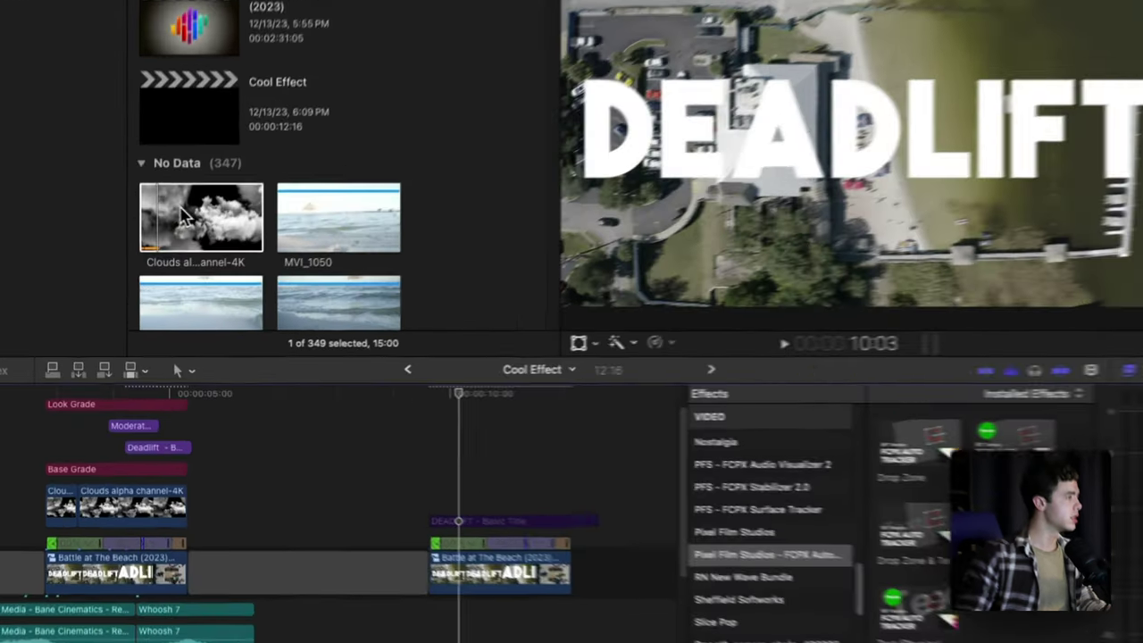
left_click(168, 259)
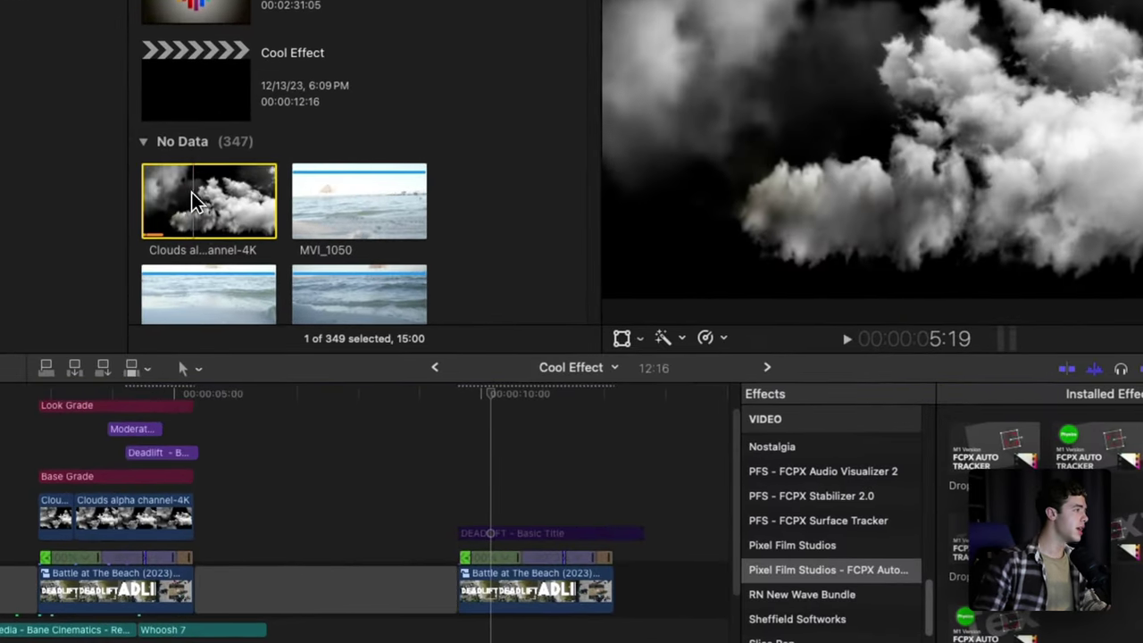
left_click_drag(168, 258, 391, 474)
left_click_drag(522, 514, 467, 461)
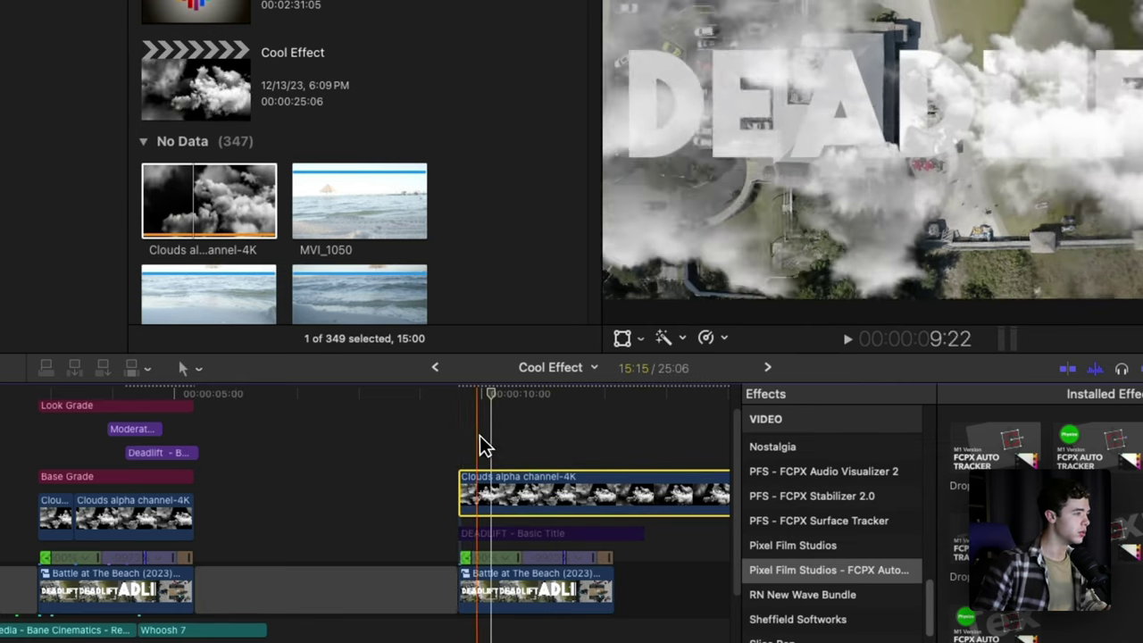
- Enlarge the Clouds alpha channel-4K clip over the title by raising its overall scale to about 187%
left_click(479, 438)
left_click(504, 483)
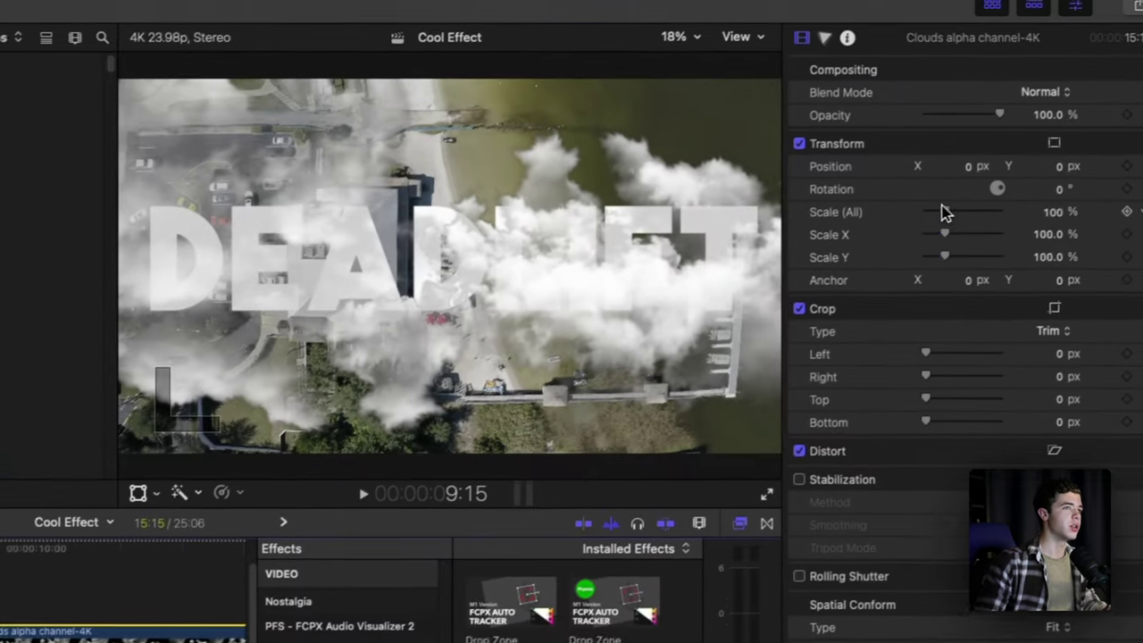
left_click_drag(1057, 158, 1073, 160)
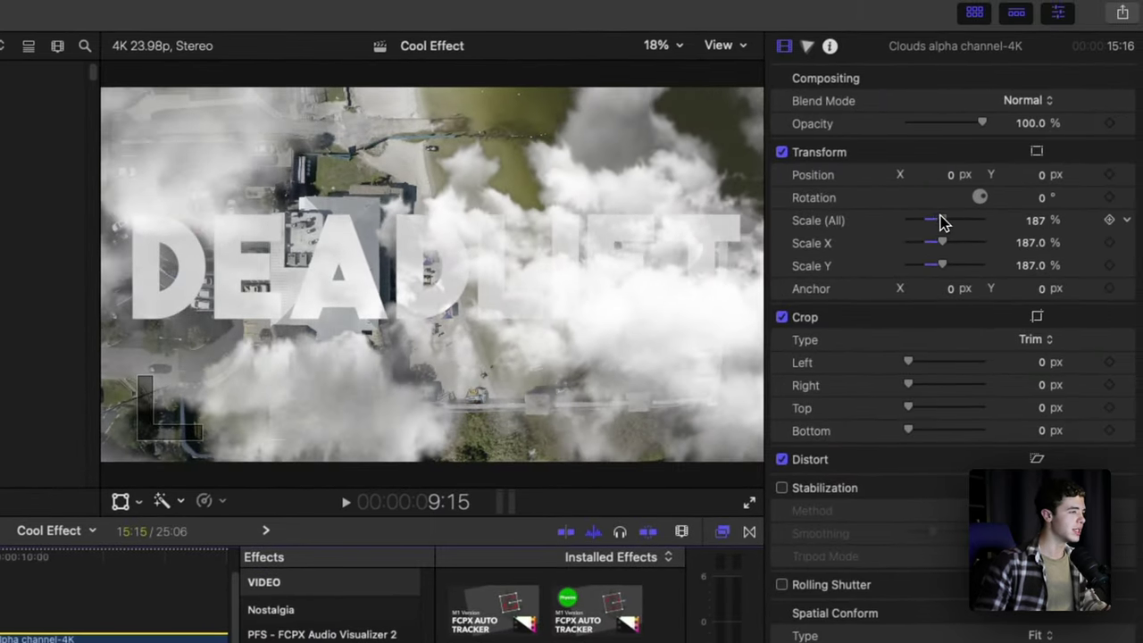
left_click_drag(949, 178, 952, 170)
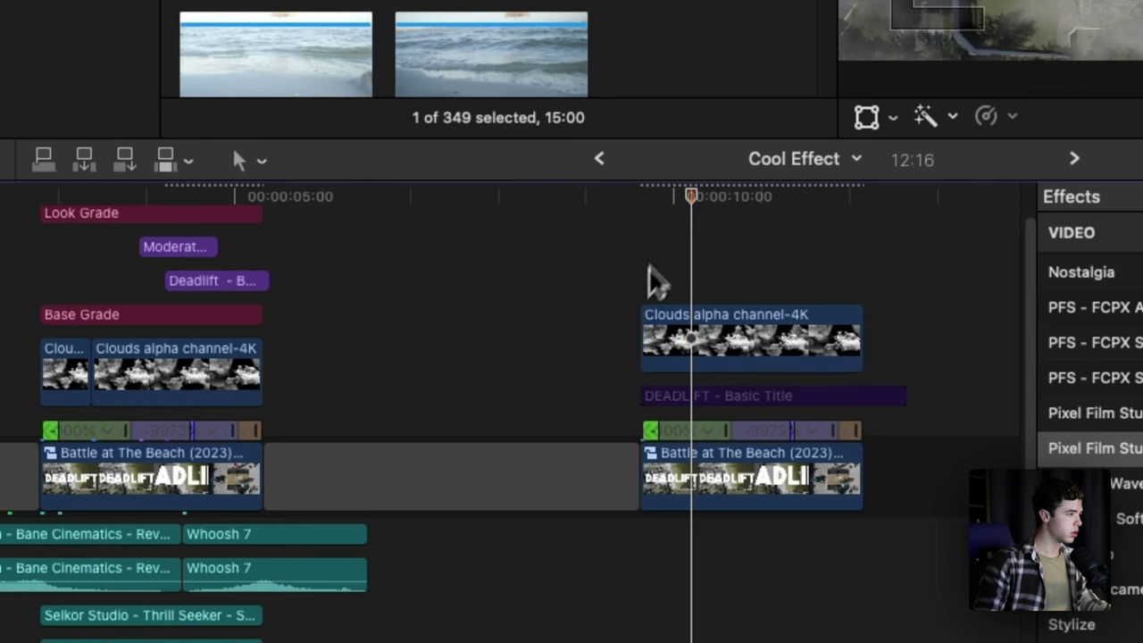
- Split the clouds clip at the playhead and apply the AddMotion effect from Favorites to its longer second part
left_click(705, 341)
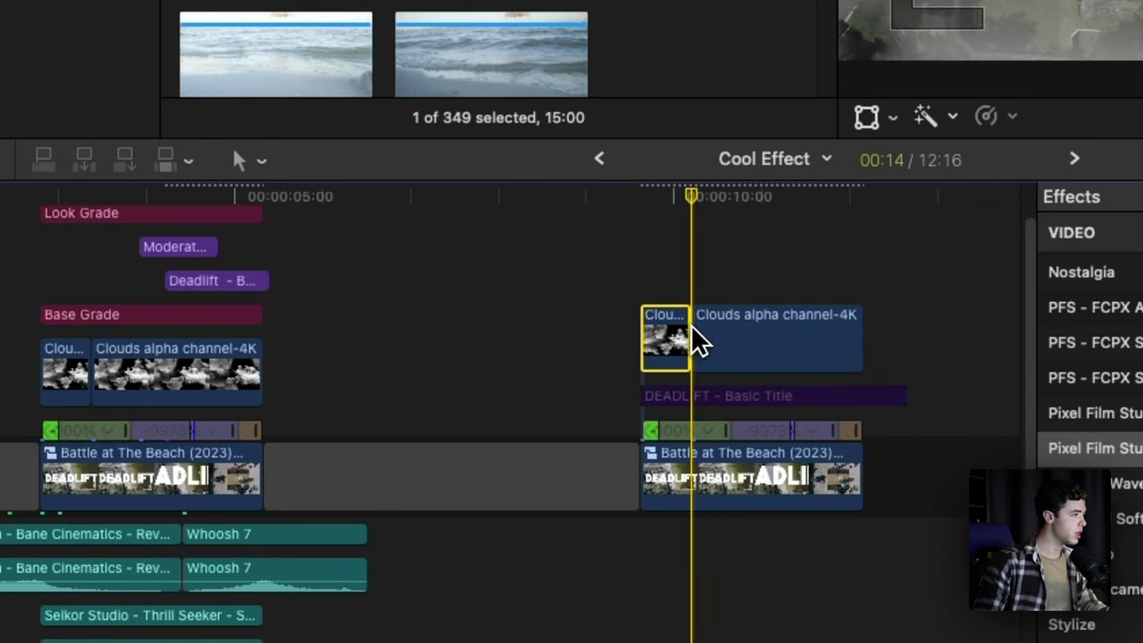
left_click(741, 315)
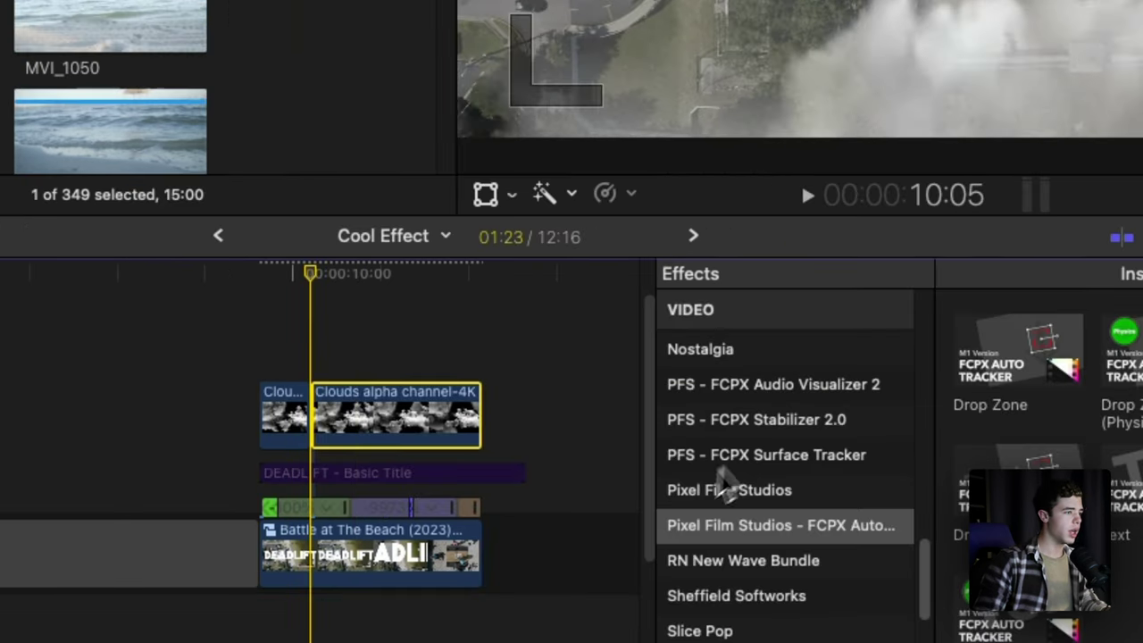
scroll(705, 448, "up", 15)
left_click(719, 441)
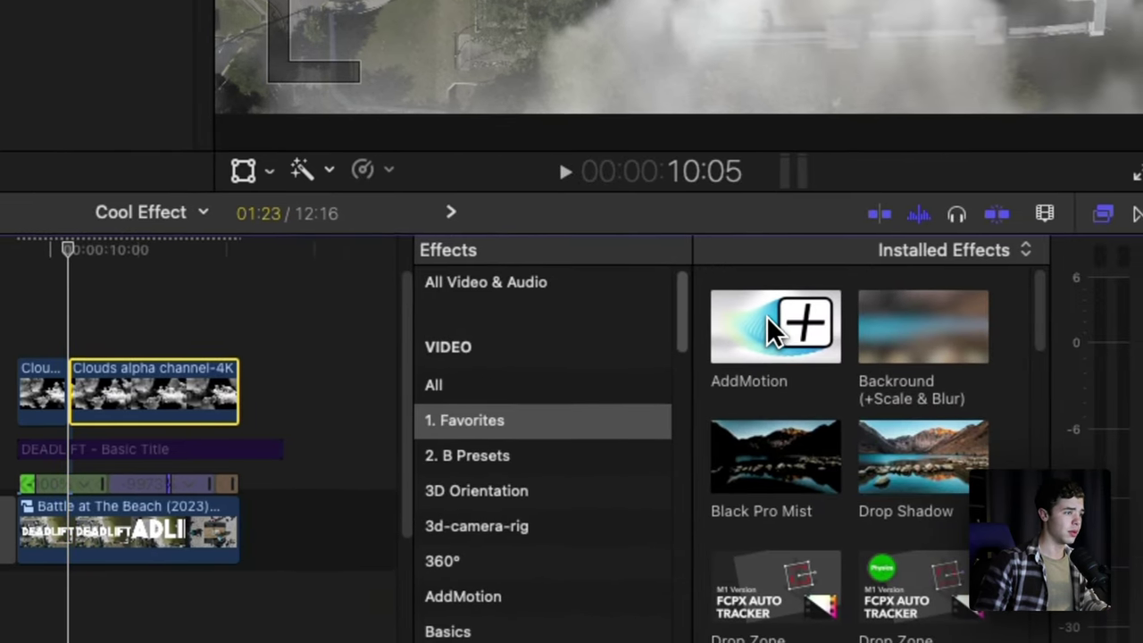
left_click(867, 328)
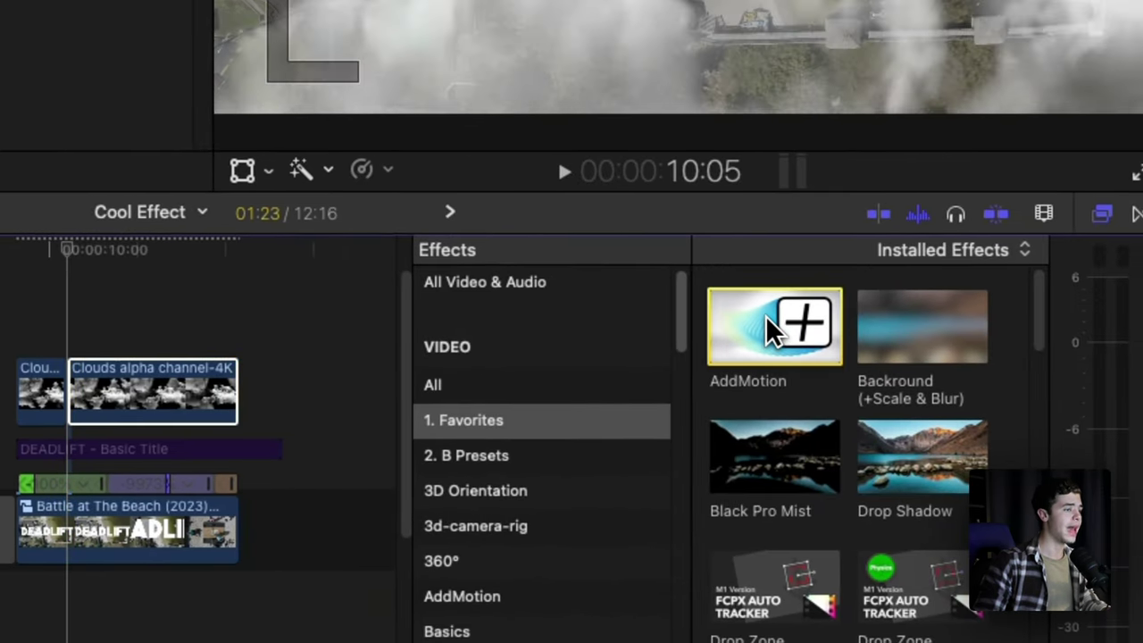
double_click(753, 319)
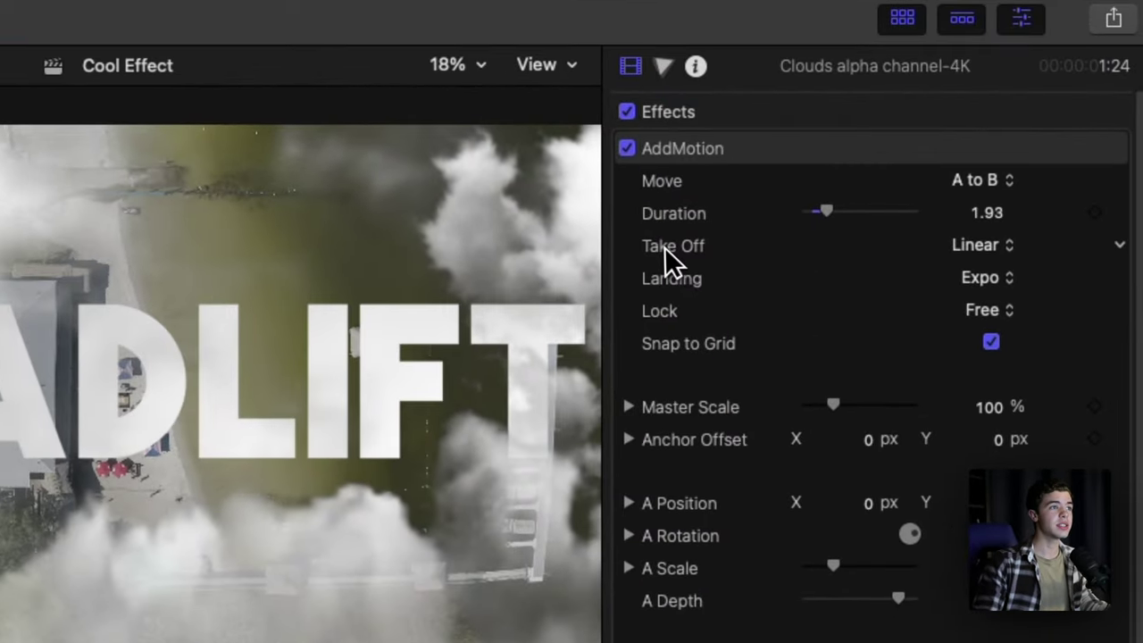
- Set AddMotion's Take Off to Expo and its Duration to 1.97, and play back the cloud movement
left_click(979, 245)
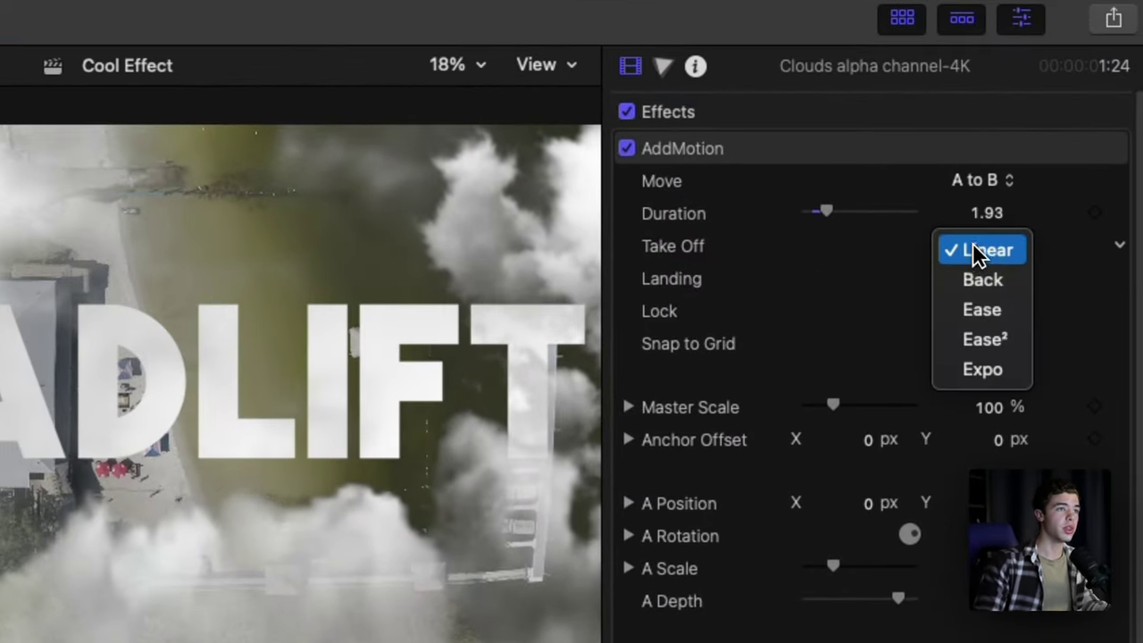
left_click(973, 369)
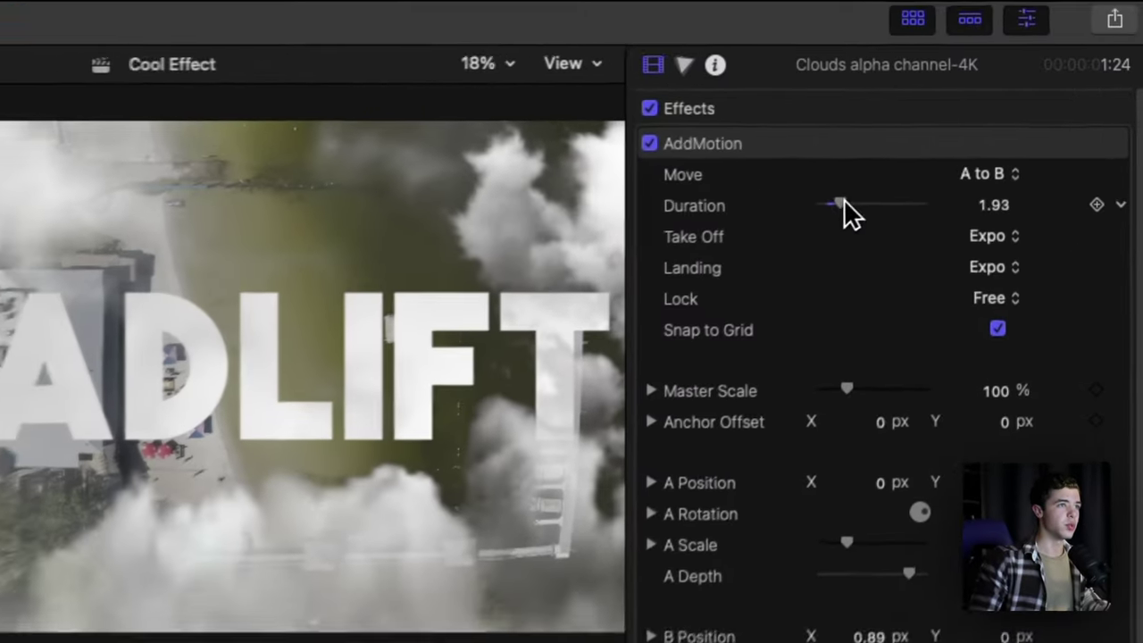
mouse_move(999, 120)
left_mouse_down()
mouse_move(988, 119)
mouse_move(998, 117)
left_mouse_up()
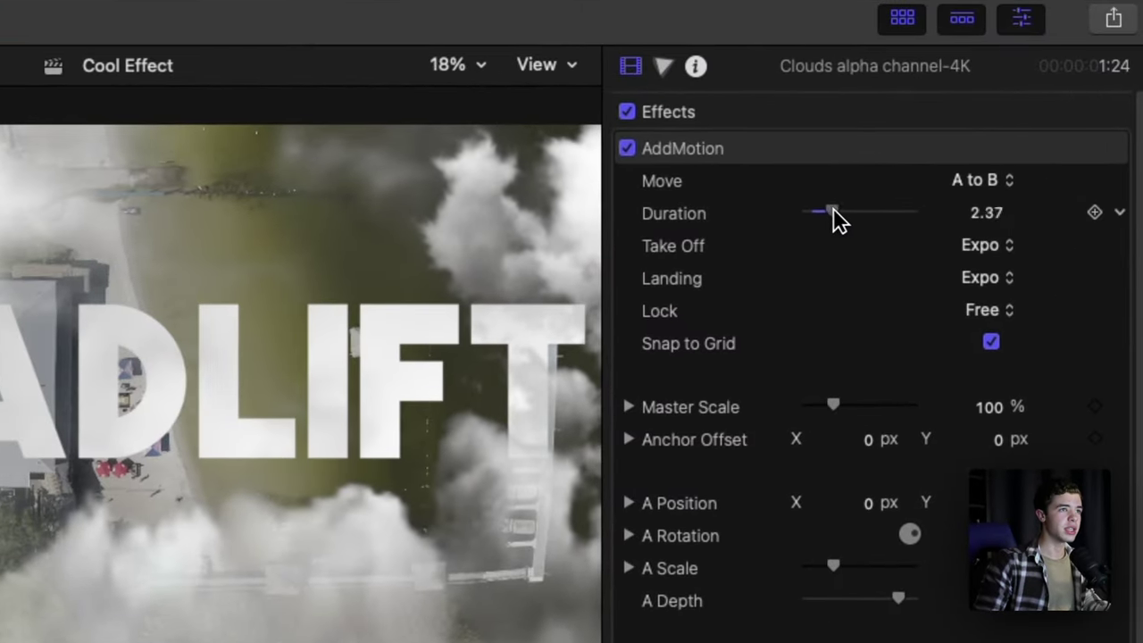
left_click_drag(834, 215, 818, 219)
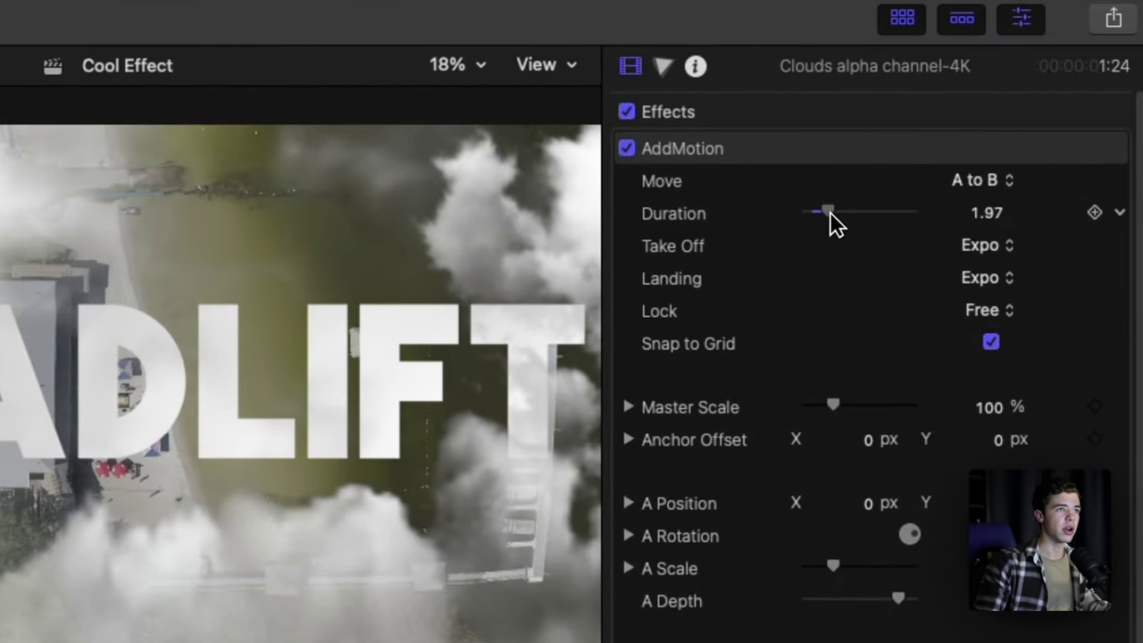
left_click_drag(831, 212, 833, 213)
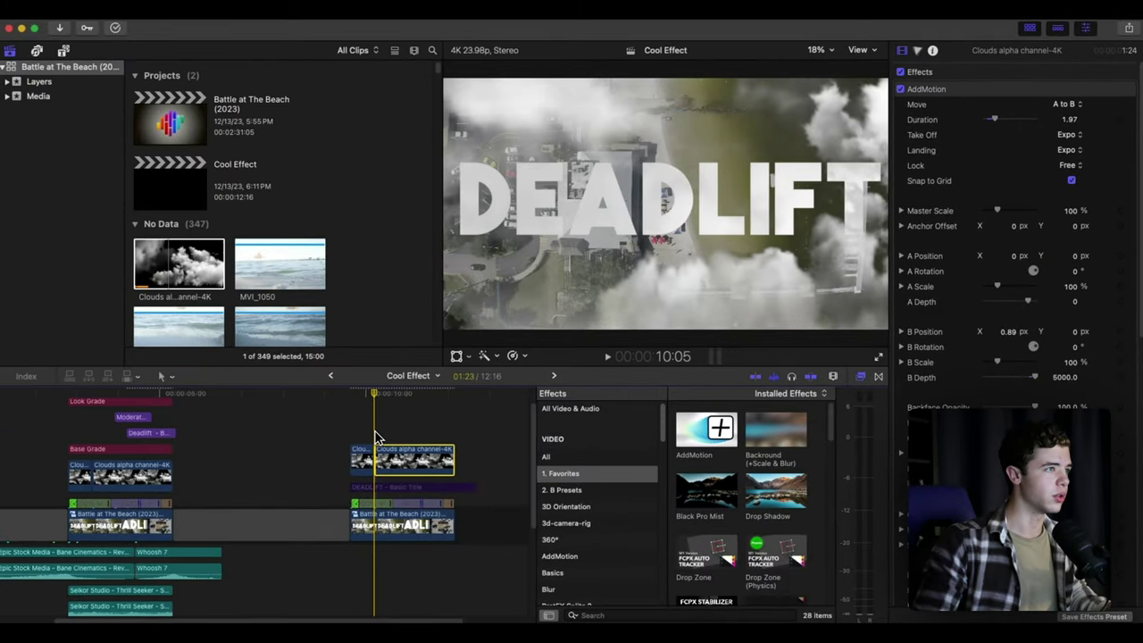
scroll(375, 435, "right", 3)
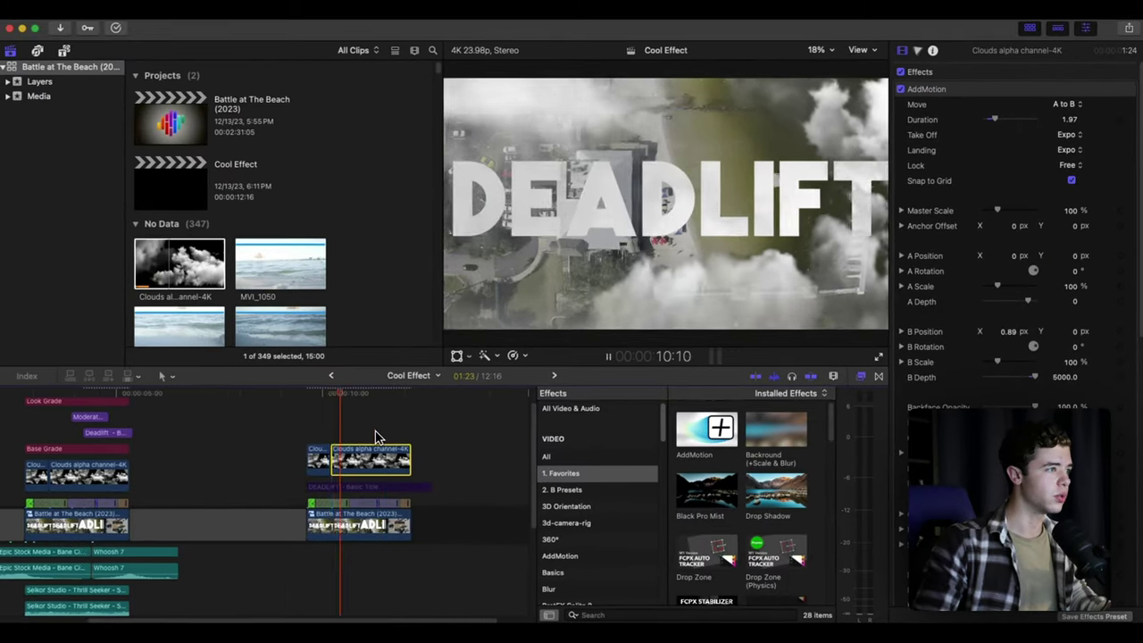
key("super+z")
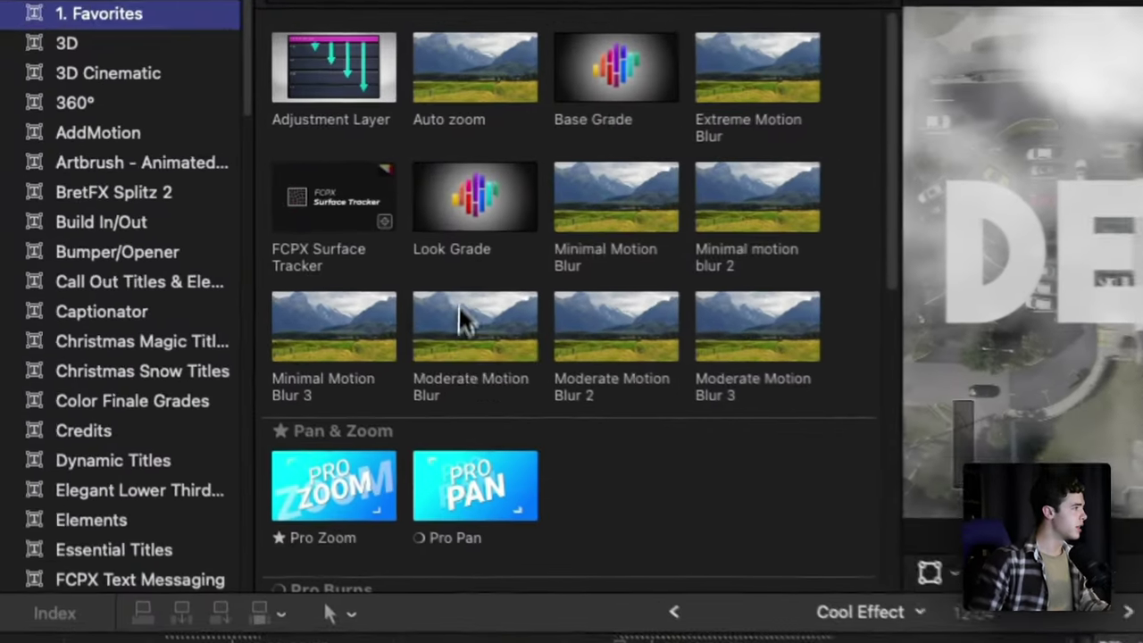
- Add the Moderate Motion Blur title above the second clouds clip and trim its start to about 10:11
left_click(226, 235)
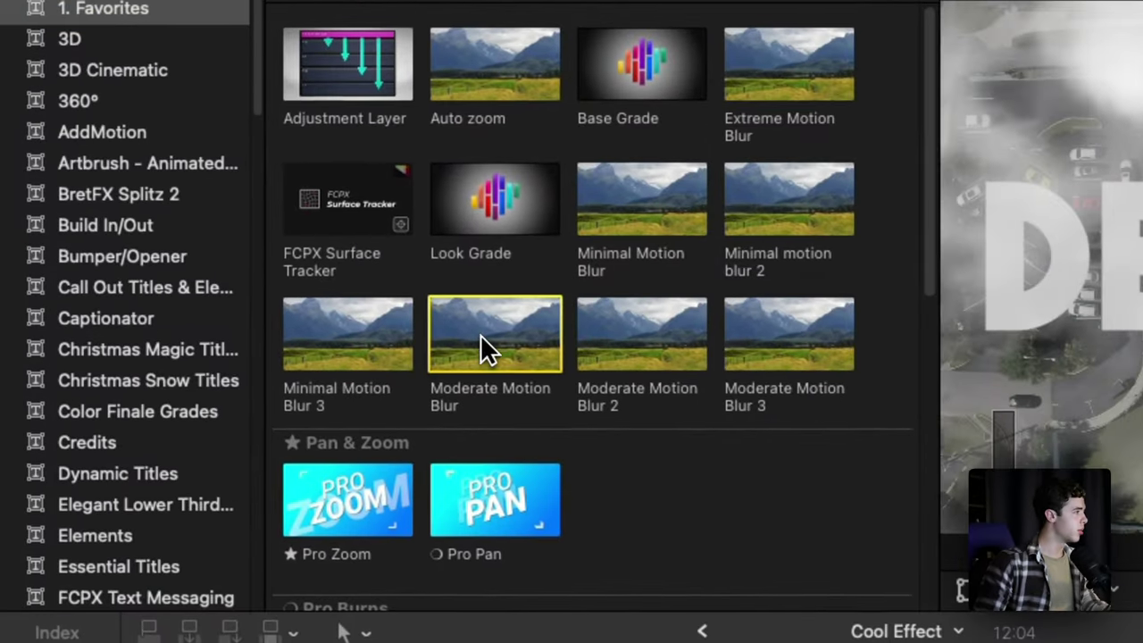
left_click_drag(509, 331, 710, 642)
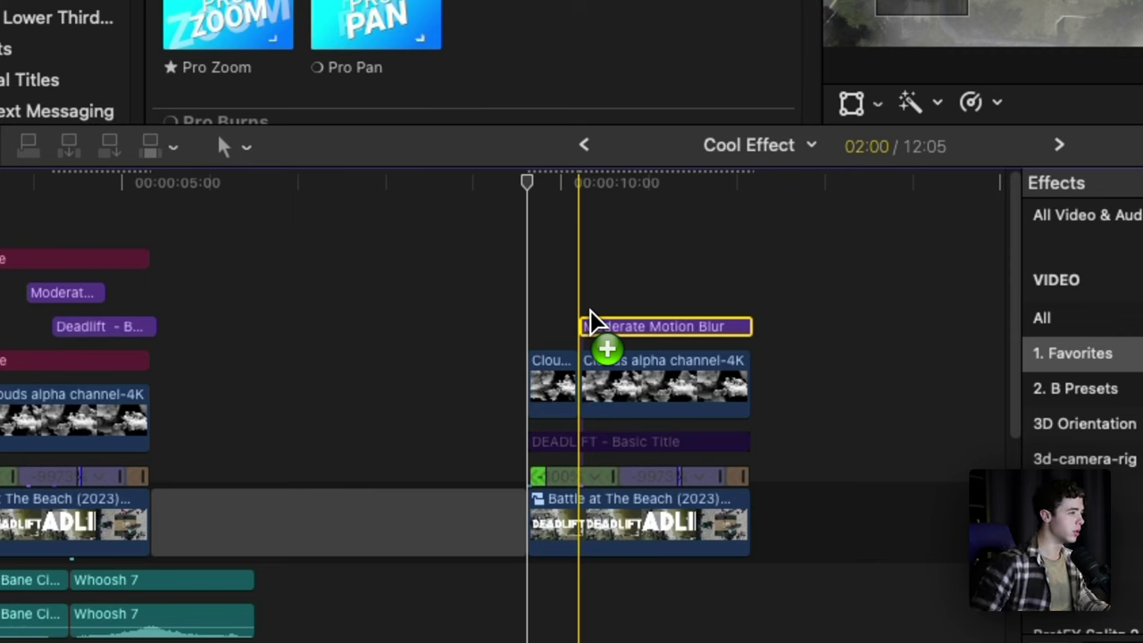
left_click_drag(590, 310, 608, 331)
key("super+equal")
key("super+minus")
scroll(590, 330, "right", 3)
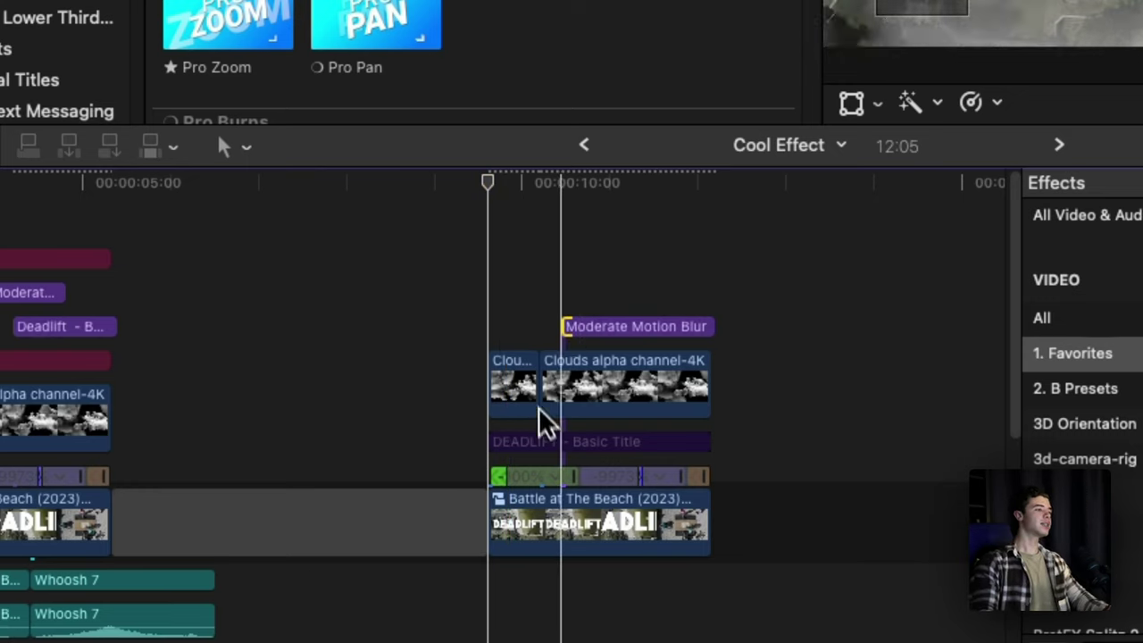
- Play back the blurred zoom from 10:11 and shorten the Moderate Motion Blur title to 1:07
left_click(561, 273)
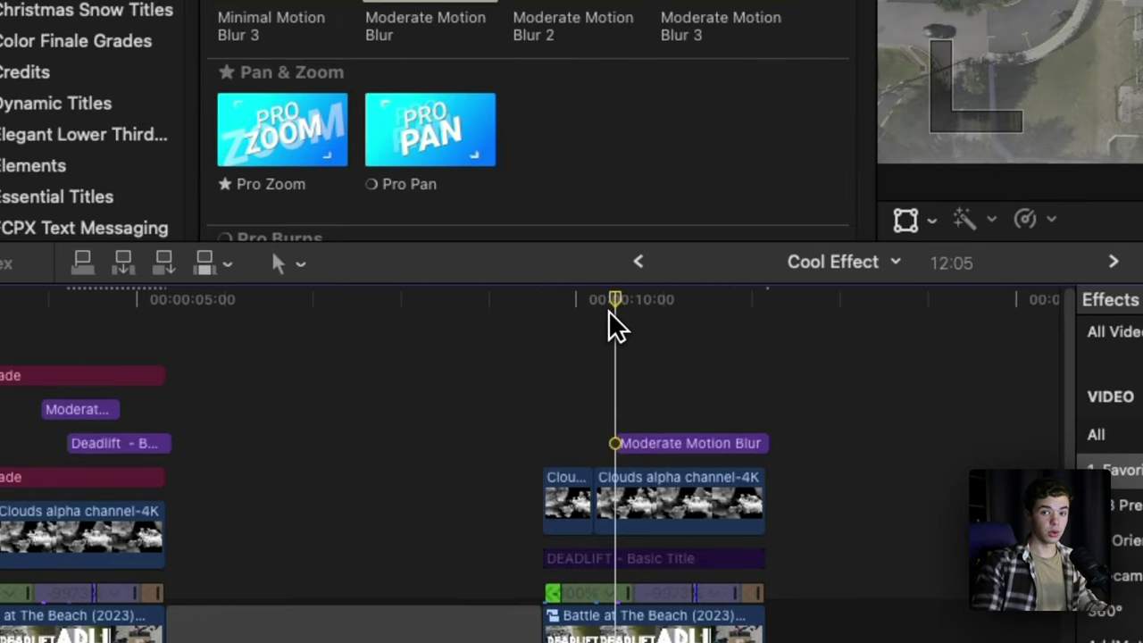
key("space")
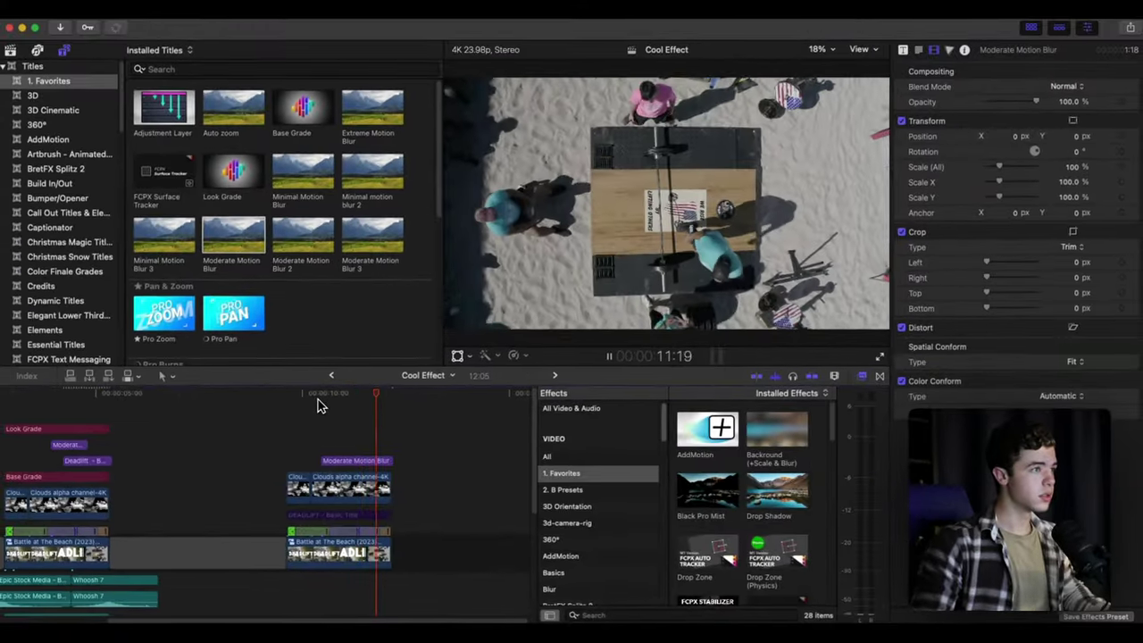
key("space")
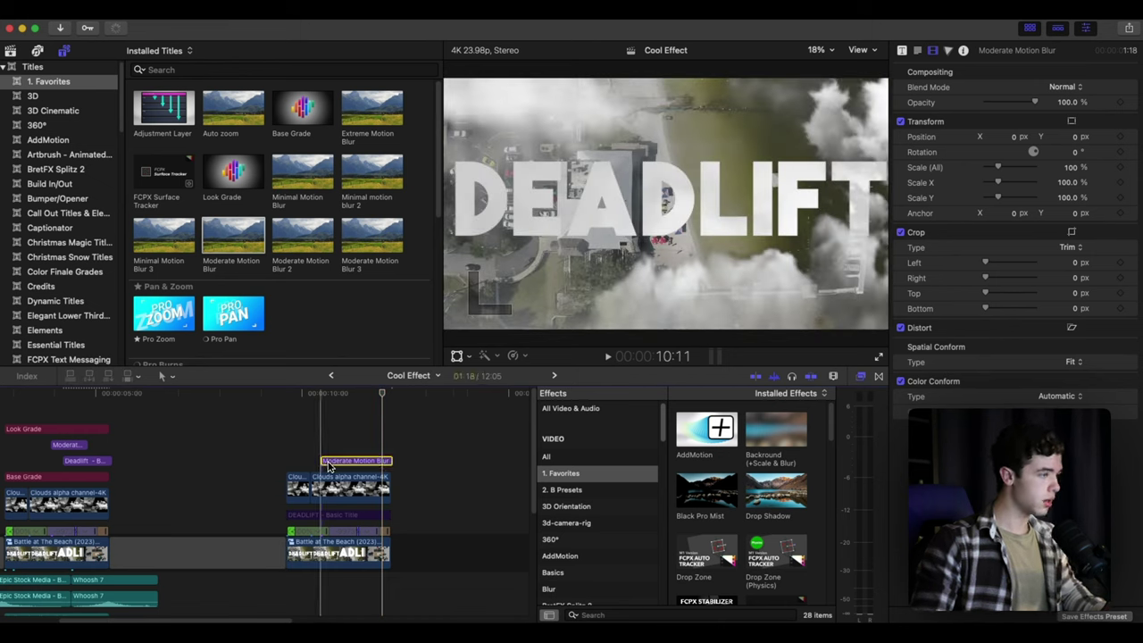
left_click(328, 465)
key("space")
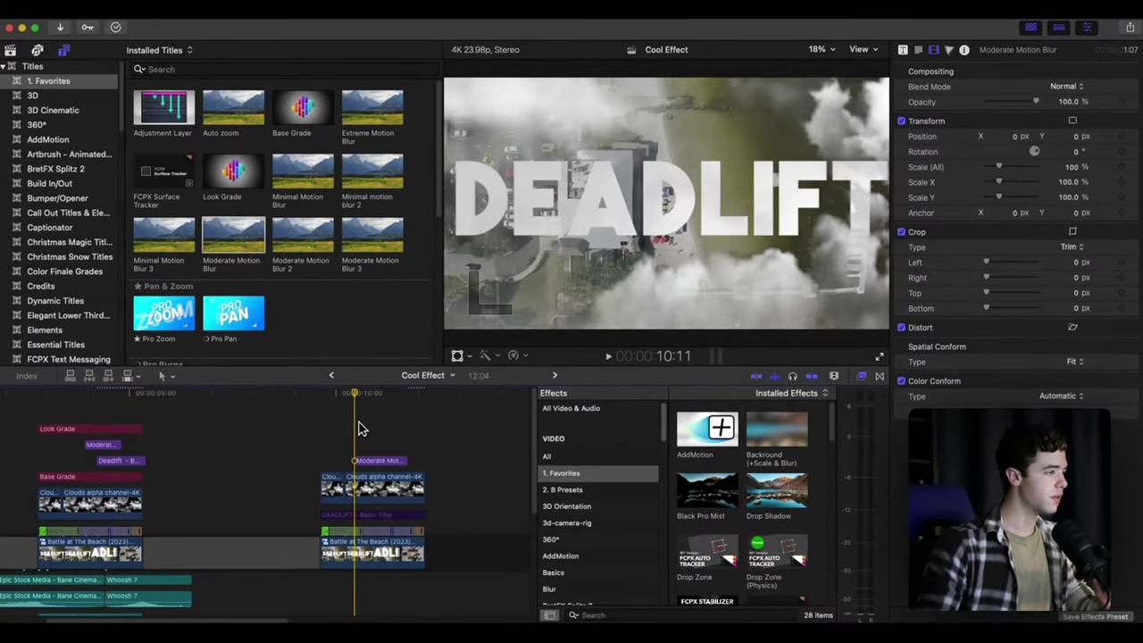
- Slide the Whoosh Wind 5 sound so its waveform peak lines up with the start of the new Whoosh 7 clip
scroll(359, 422, "down", 3)
key("super+minus")
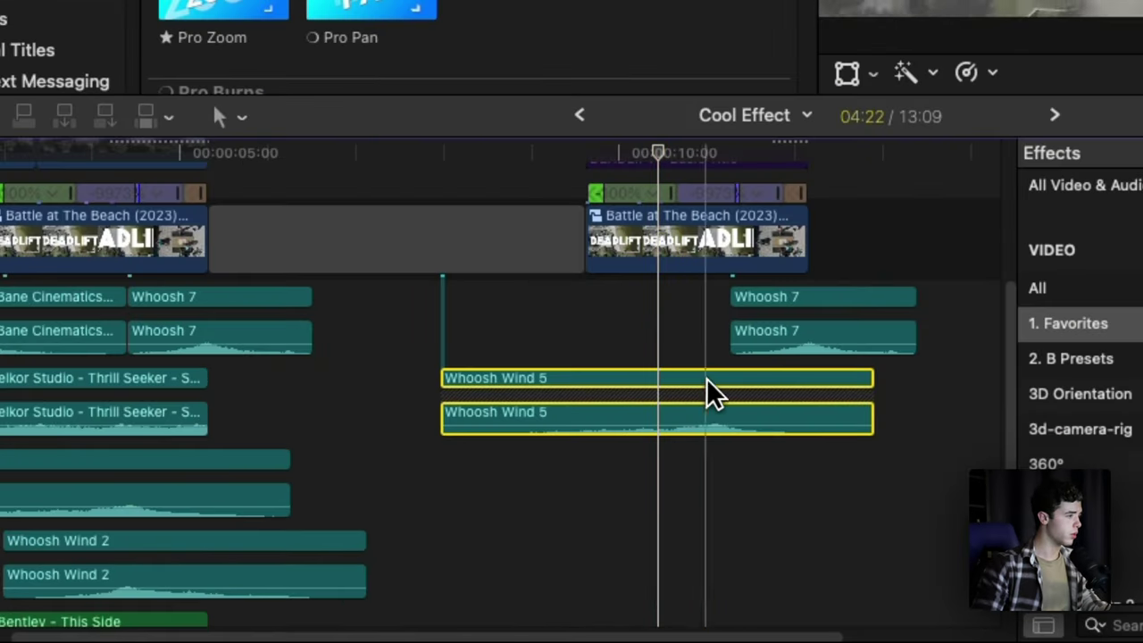
mouse_move(715, 412)
left_mouse_down()
mouse_move(725, 404)
mouse_move(731, 419)
left_mouse_up()
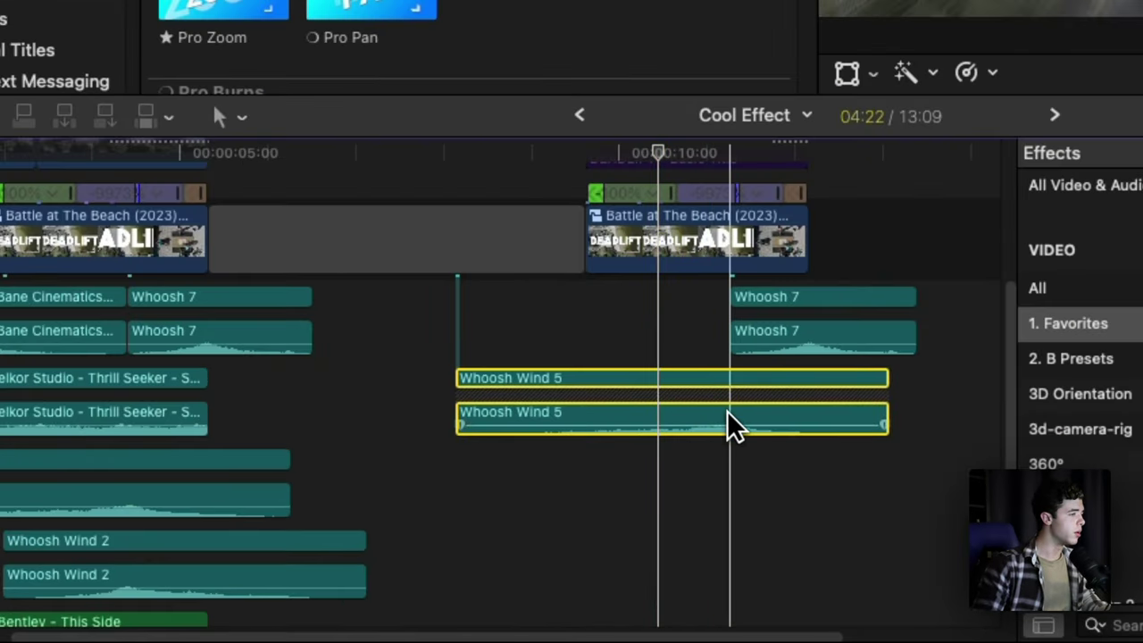
- Copy Whoosh Wind 2 beneath the new Whoosh Wind 5 with its peak at the start of Whoosh 7, and play back the sounds
scroll(696, 434, "down", 2)
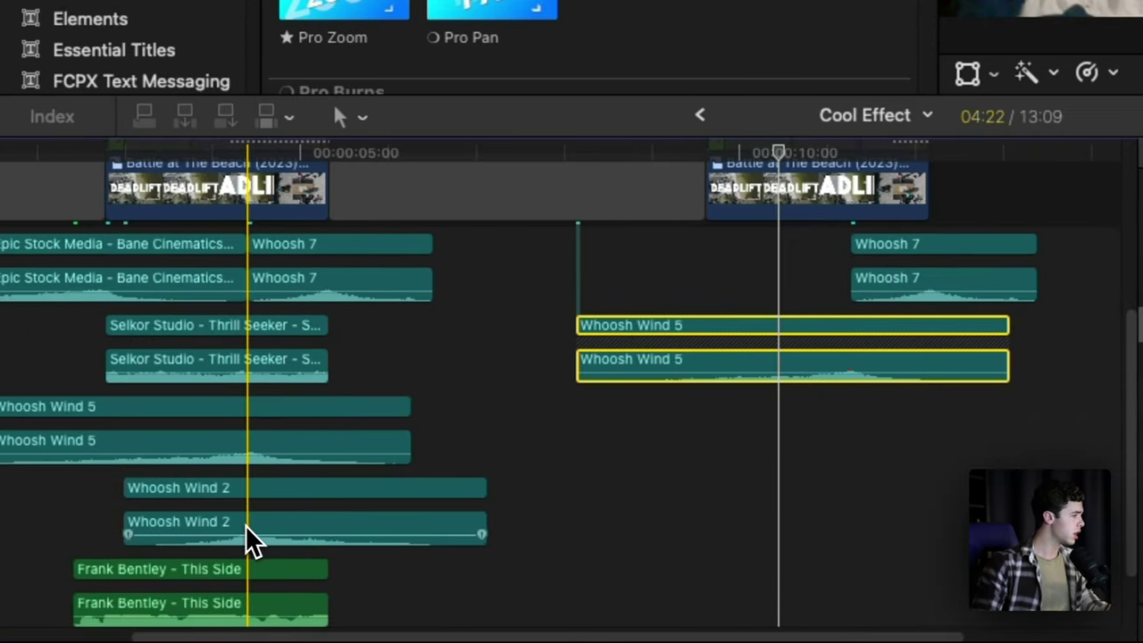
left_click_drag(254, 536, 851, 409)
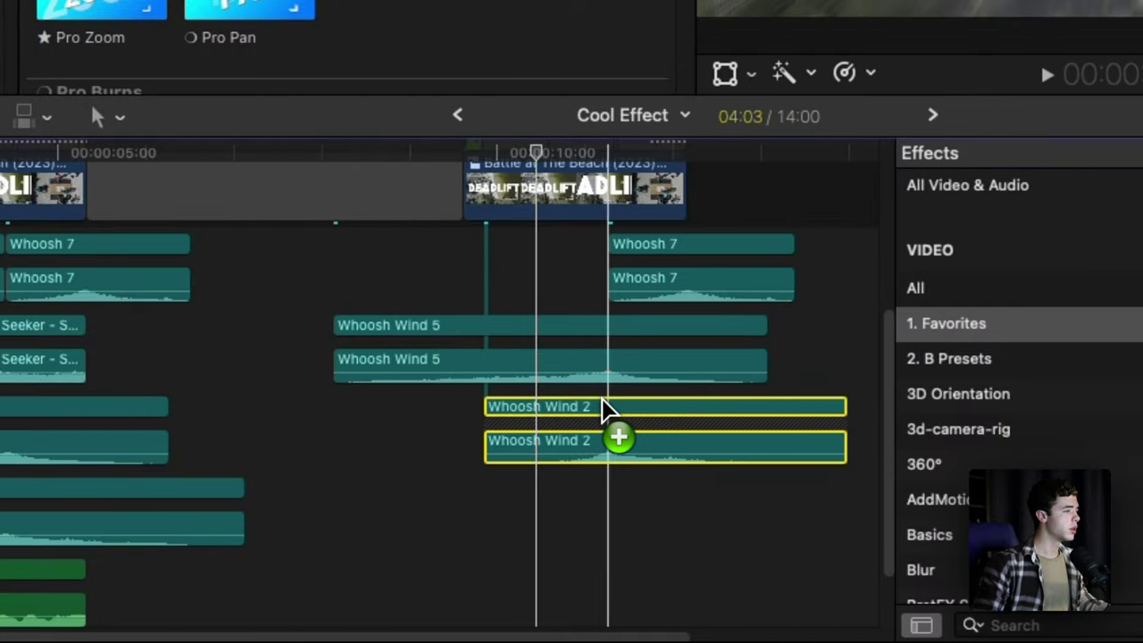
left_click_drag(604, 410, 587, 431)
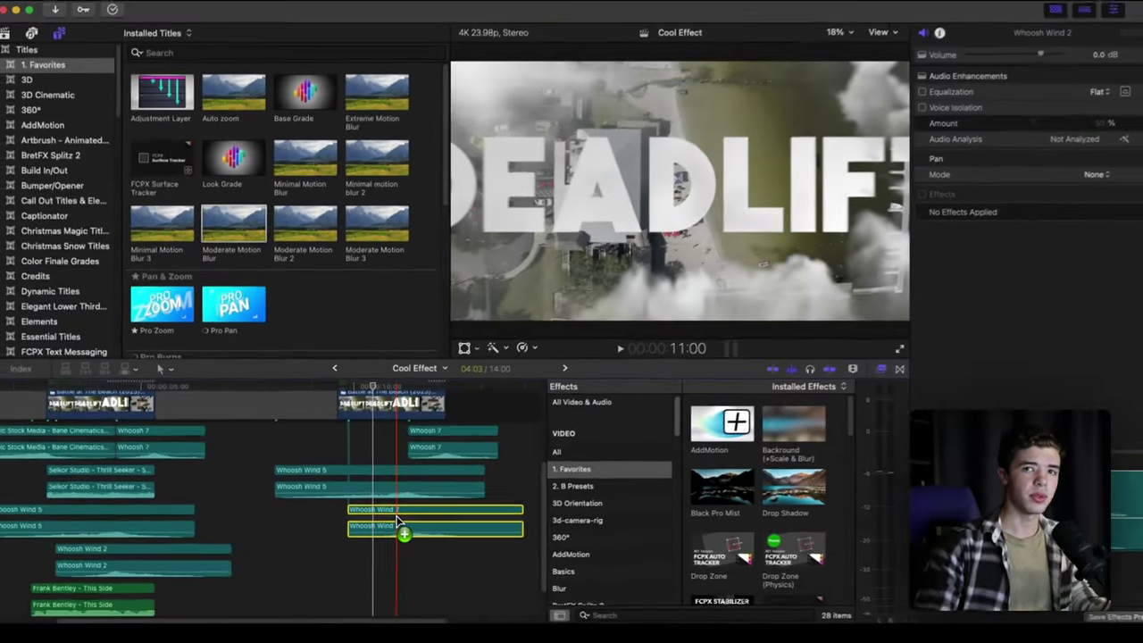
left_click_drag(398, 521, 396, 520)
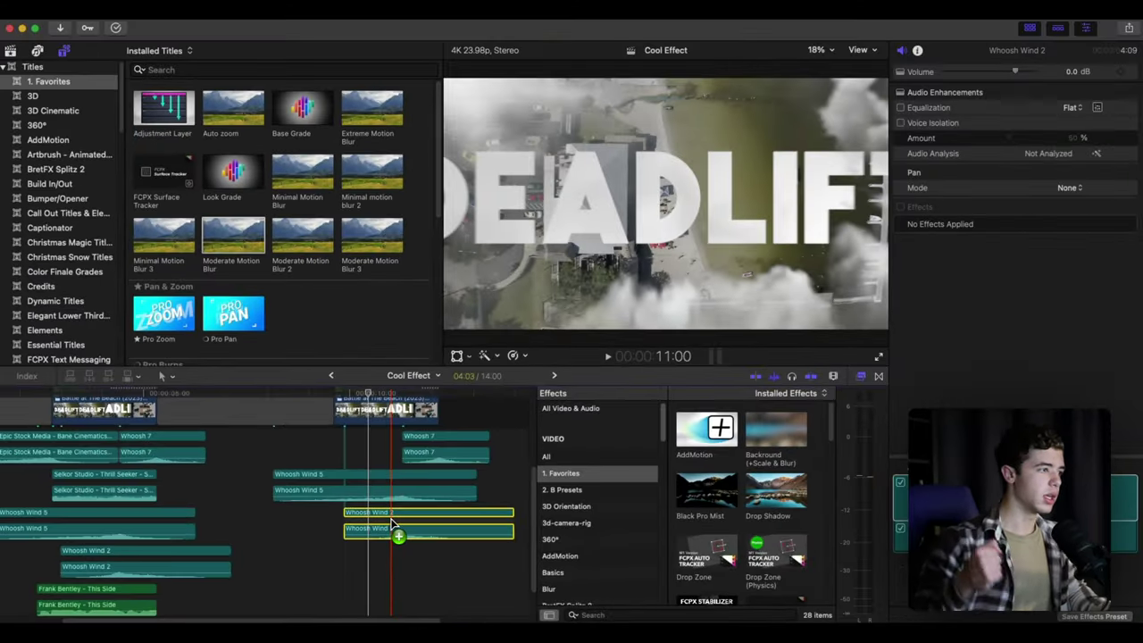
key("space")
scroll(392, 522, "right", 3)
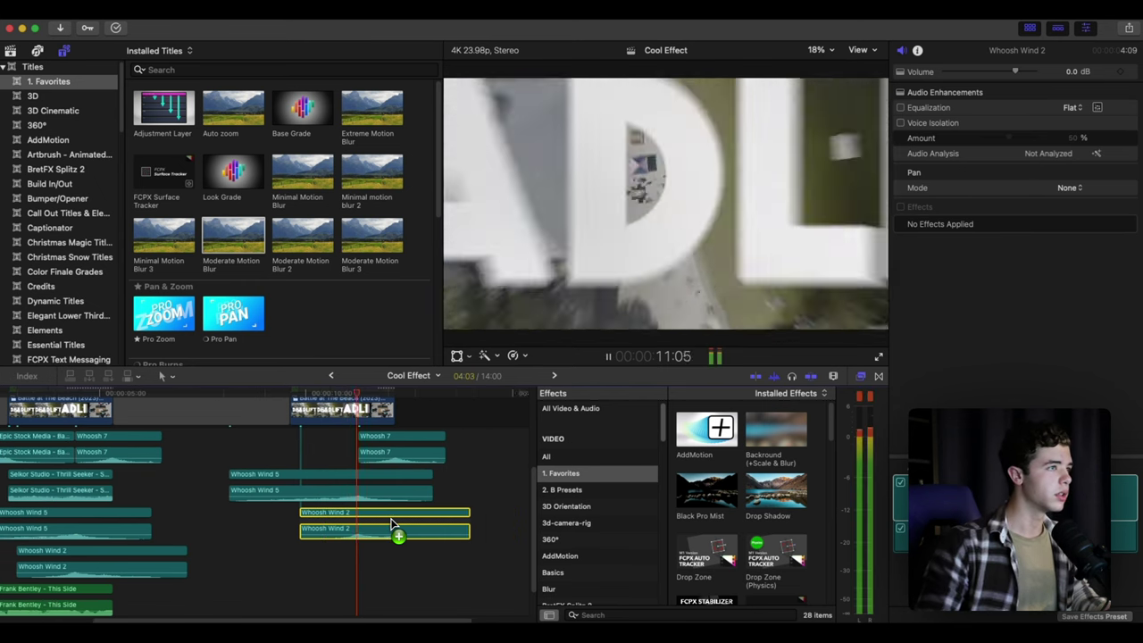
key("space")
scroll(392, 522, "left", 3)
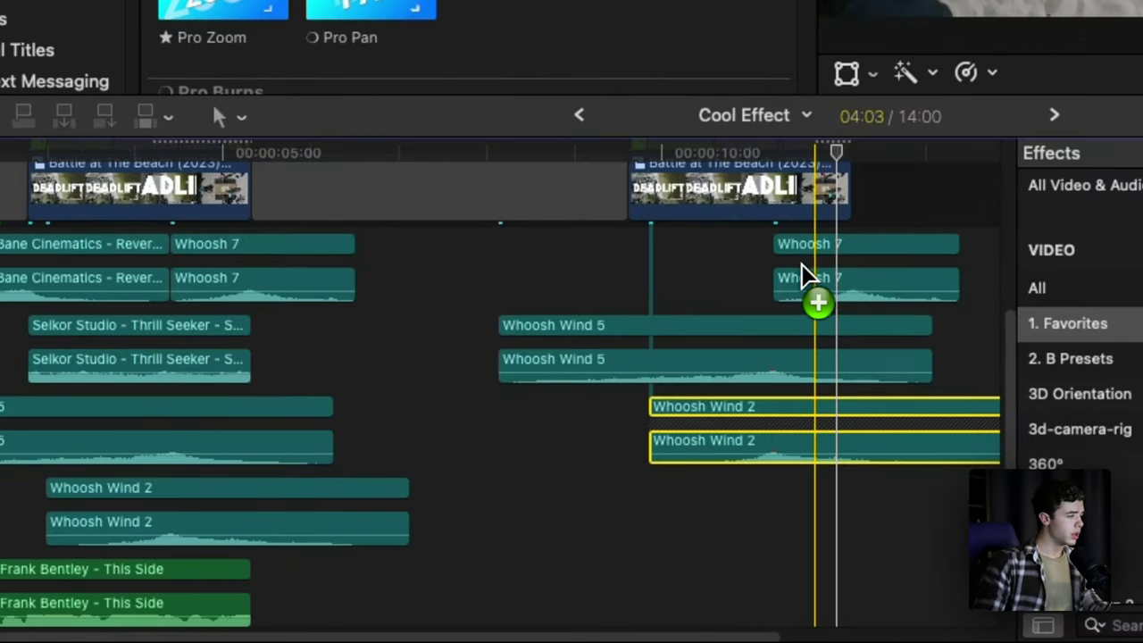
scroll(804, 264, "right", 4)
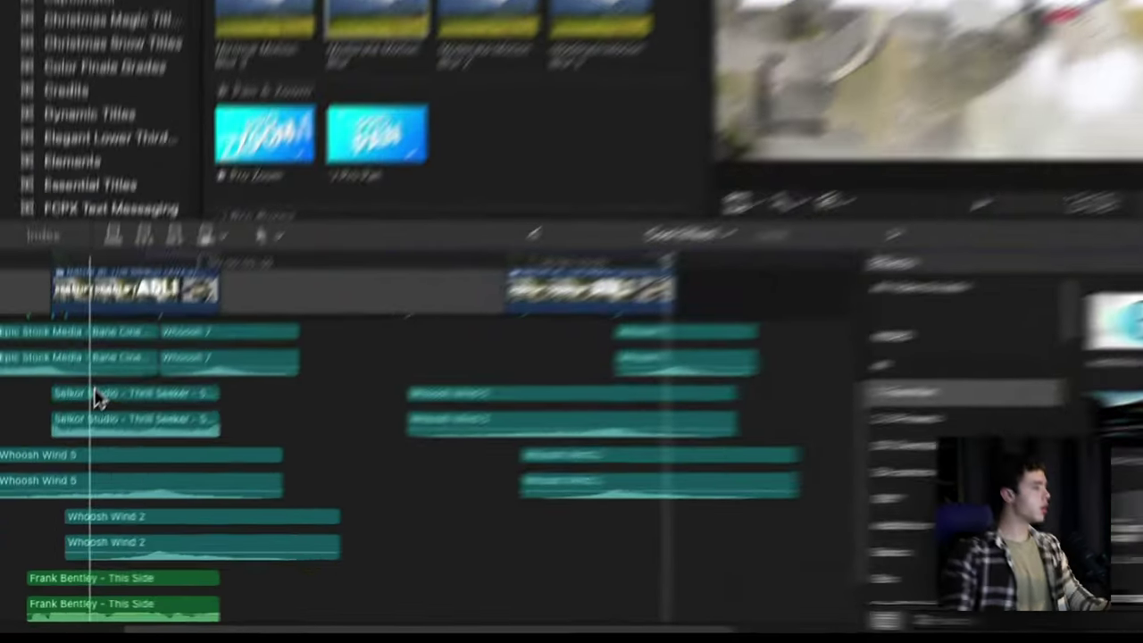
- Copy the Selkor Studio Thrill Seeker wind sound to the start of the second Battle at The Beach clip, above the new Whoosh Wind 5
left_click(57, 473)
left_click_drag(58, 473, 279, 470)
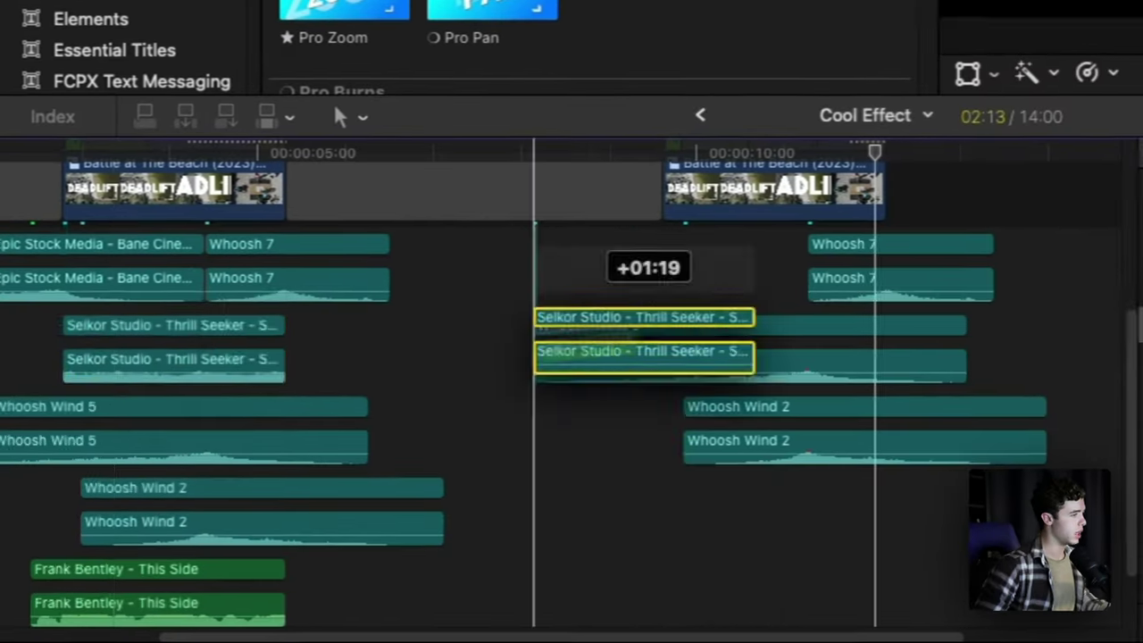
left_click_drag(628, 344, 587, 316)
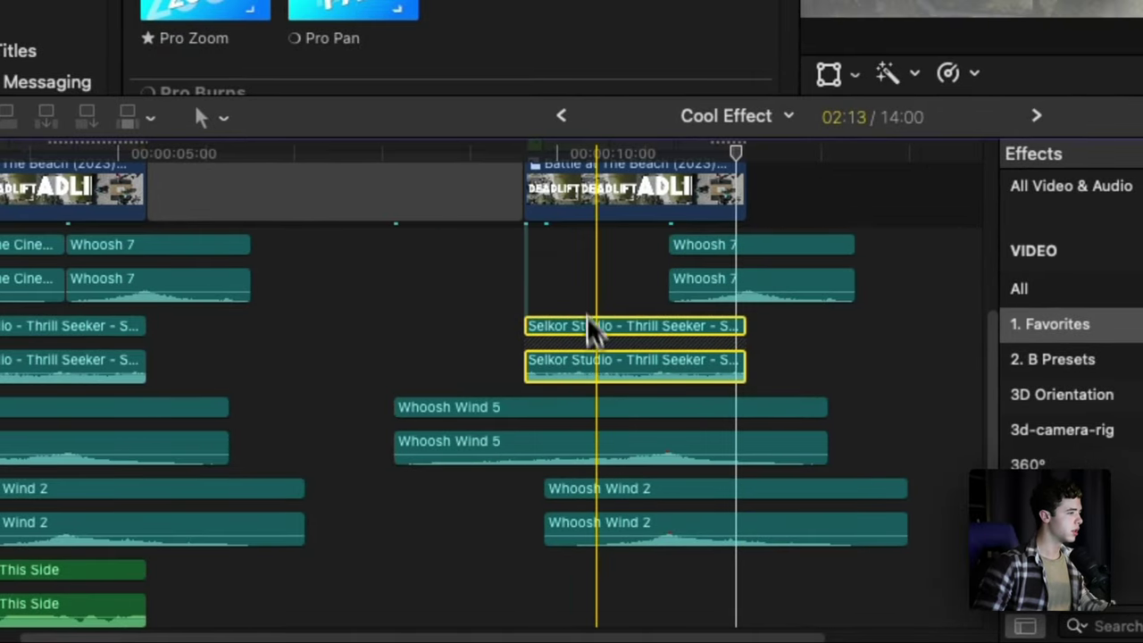
- Play back the second title section with the copied Thrill Seeker wind sound from its start at 9:15
key("super+equal")
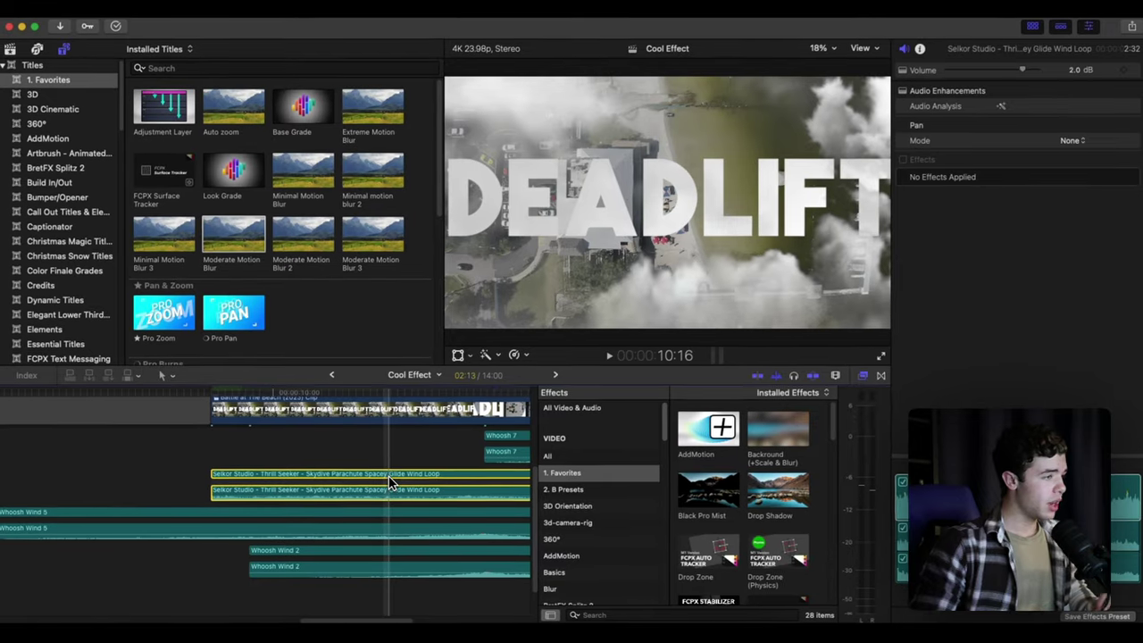
left_click(389, 483)
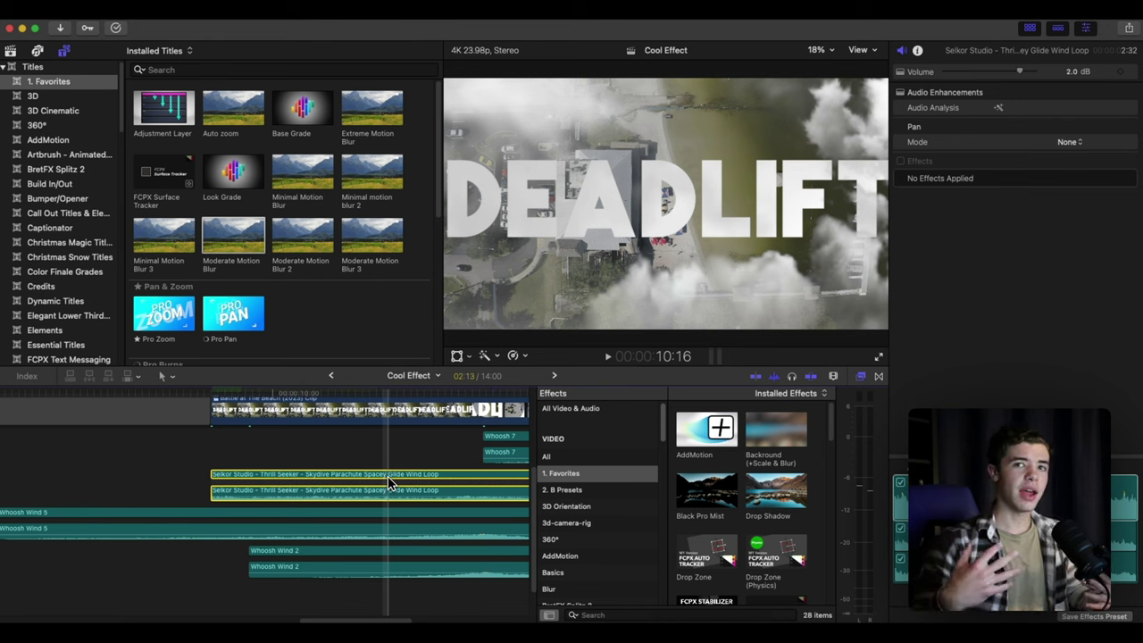
left_click(209, 460)
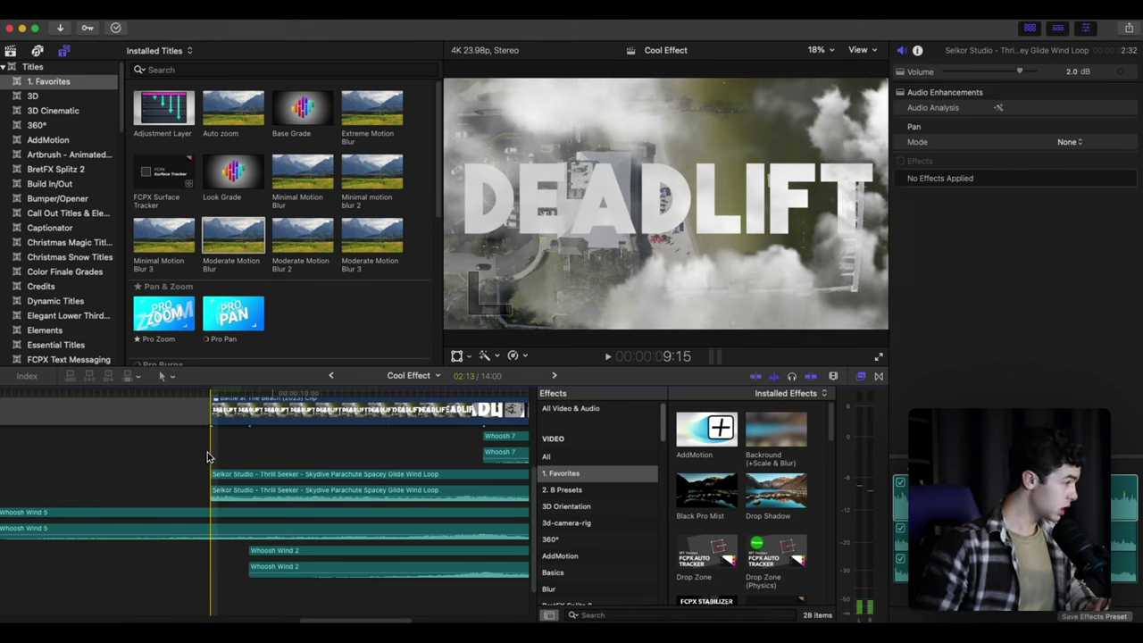
key("super+minus")
key("super+minus")
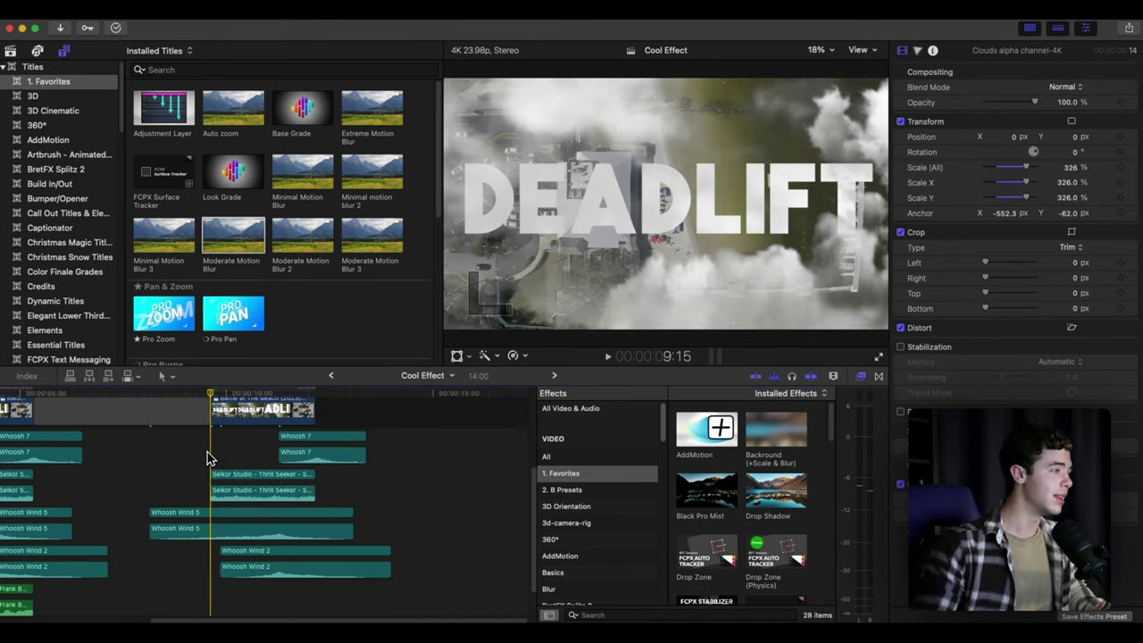
left_click(220, 479)
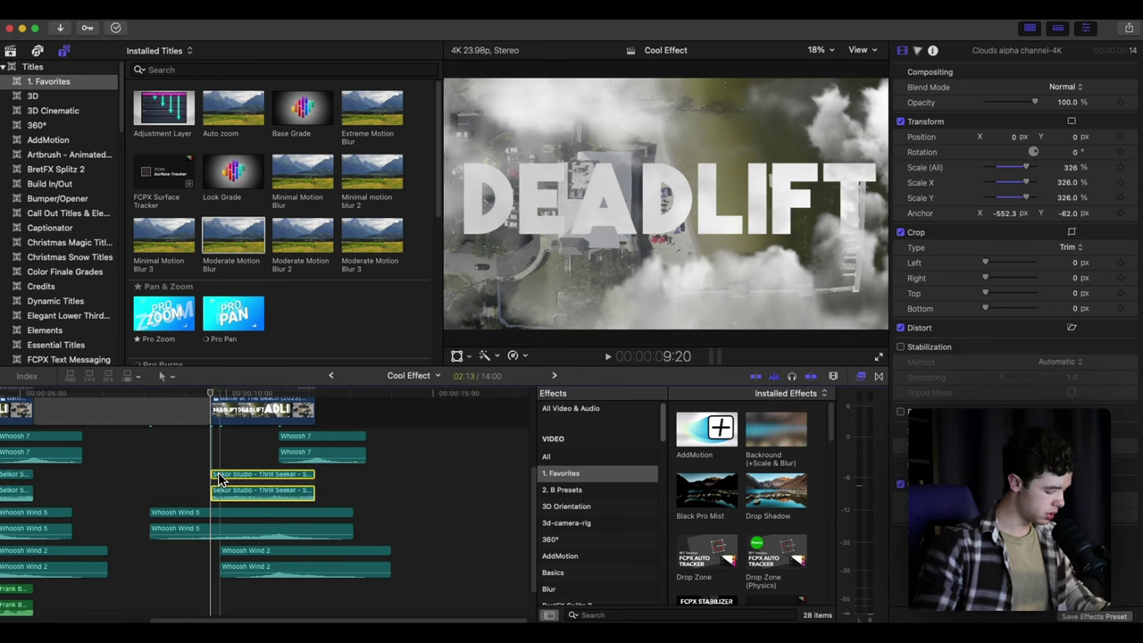
key("space")
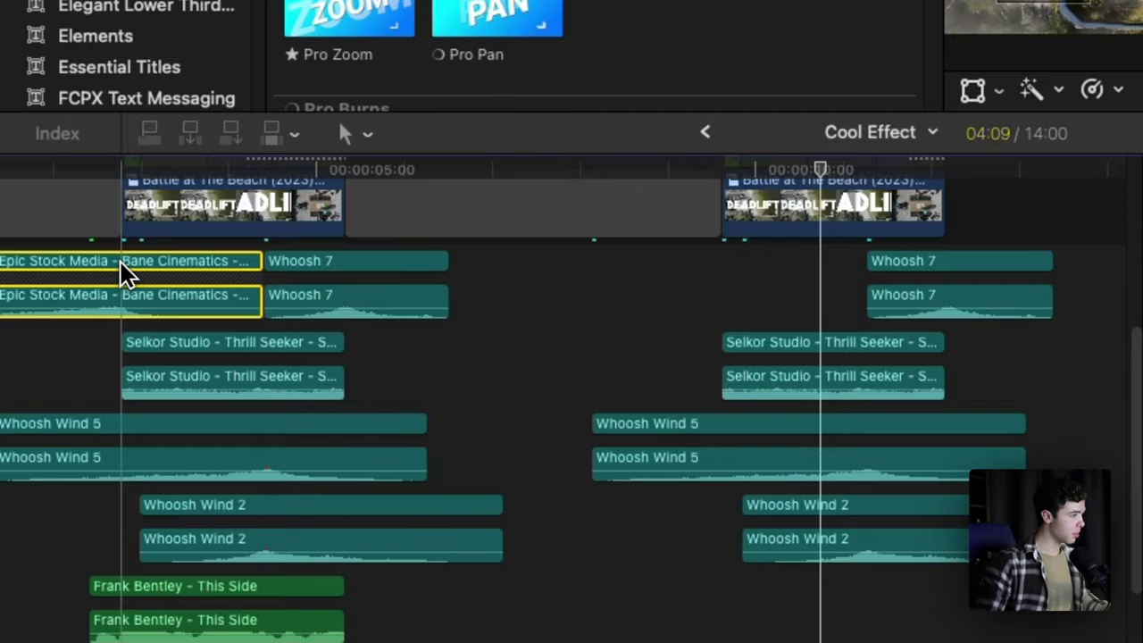
- Copy the Bane Cinematics Reverse Wind Riser so it ends where the new Whoosh 7 begins, and play back the layered sounds
left_click_drag(42, 440, 356, 467)
left_click_drag(737, 299, 708, 367)
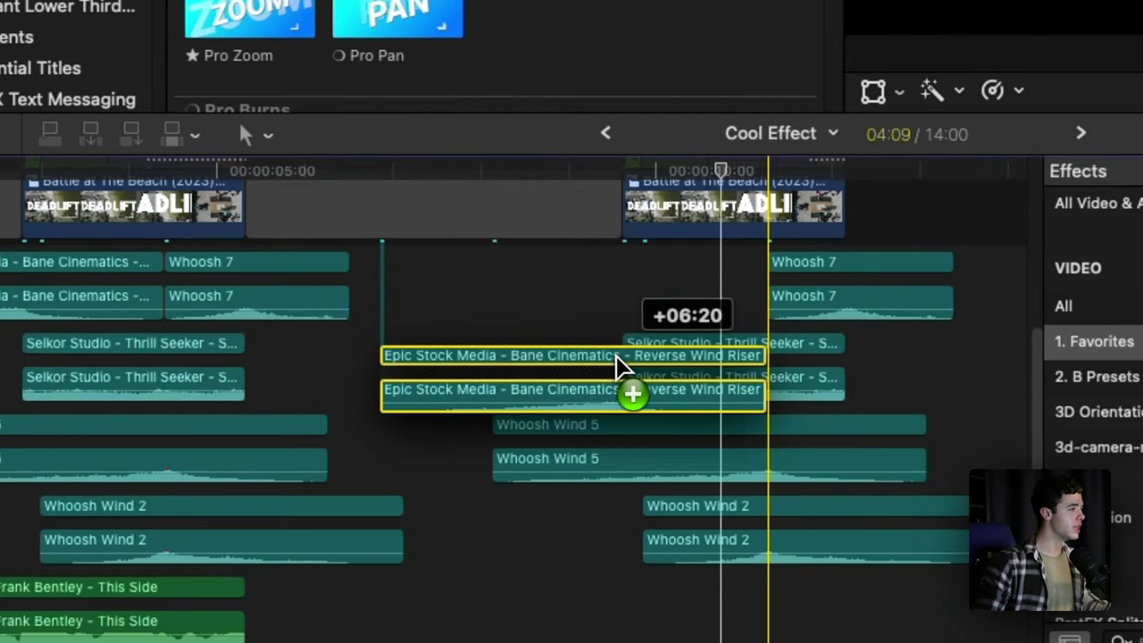
left_click_drag(622, 368, 593, 362)
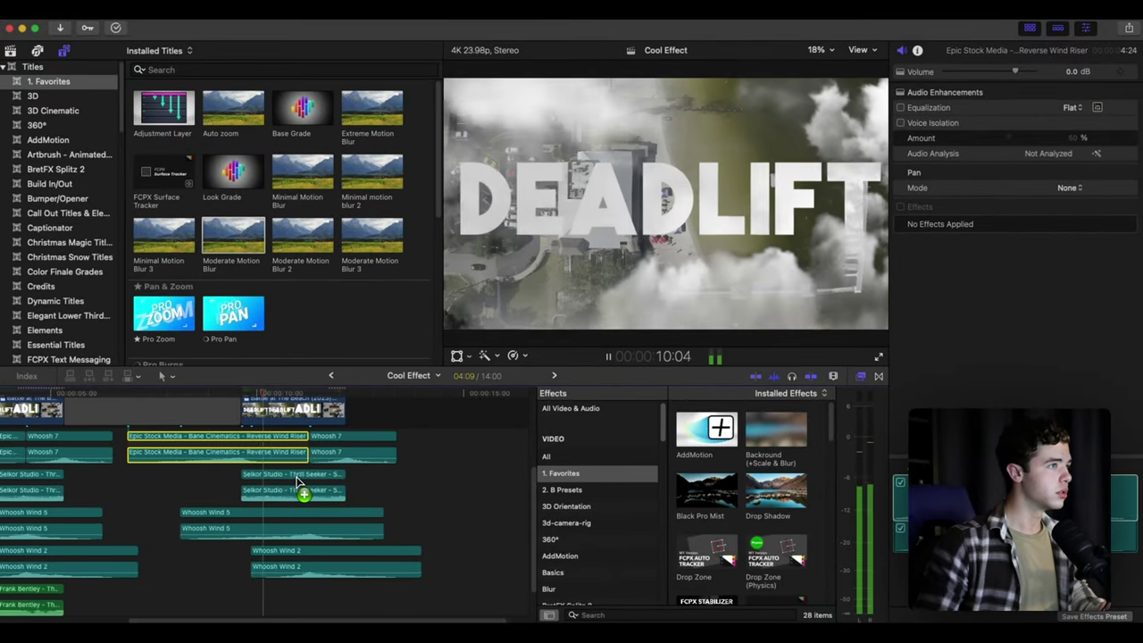
key("space")
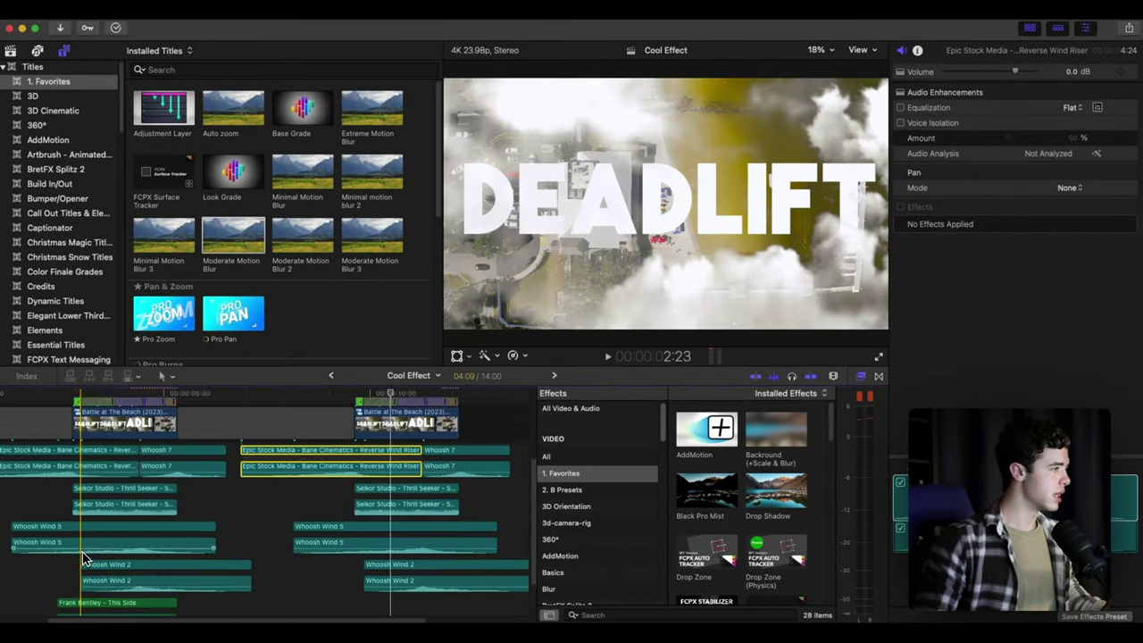
- Copy the Base Grade title from the first section to the start of the second clouds clips at 9:15, above Moderate Motion Blur
scroll(84, 560, "down", 5)
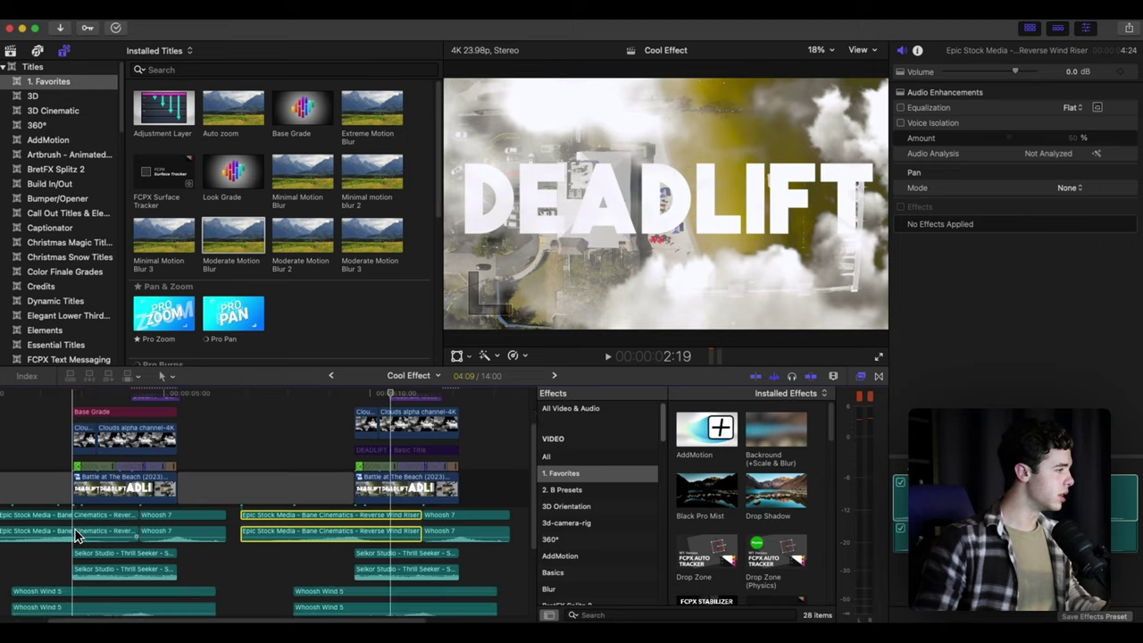
left_click_drag(75, 552, 399, 587)
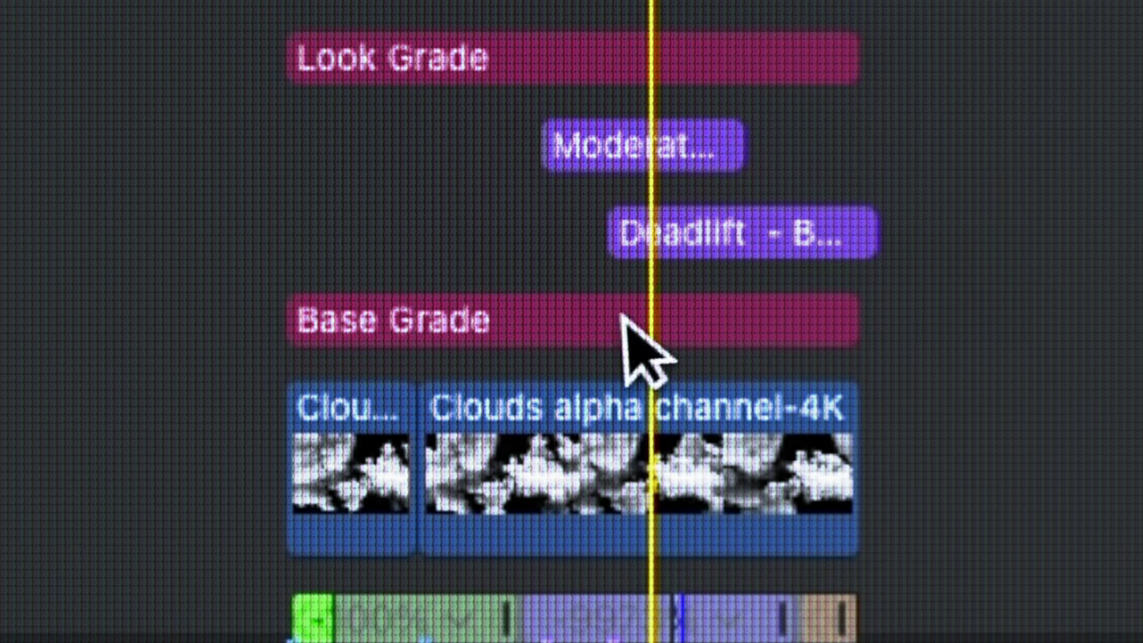
left_click(122, 474)
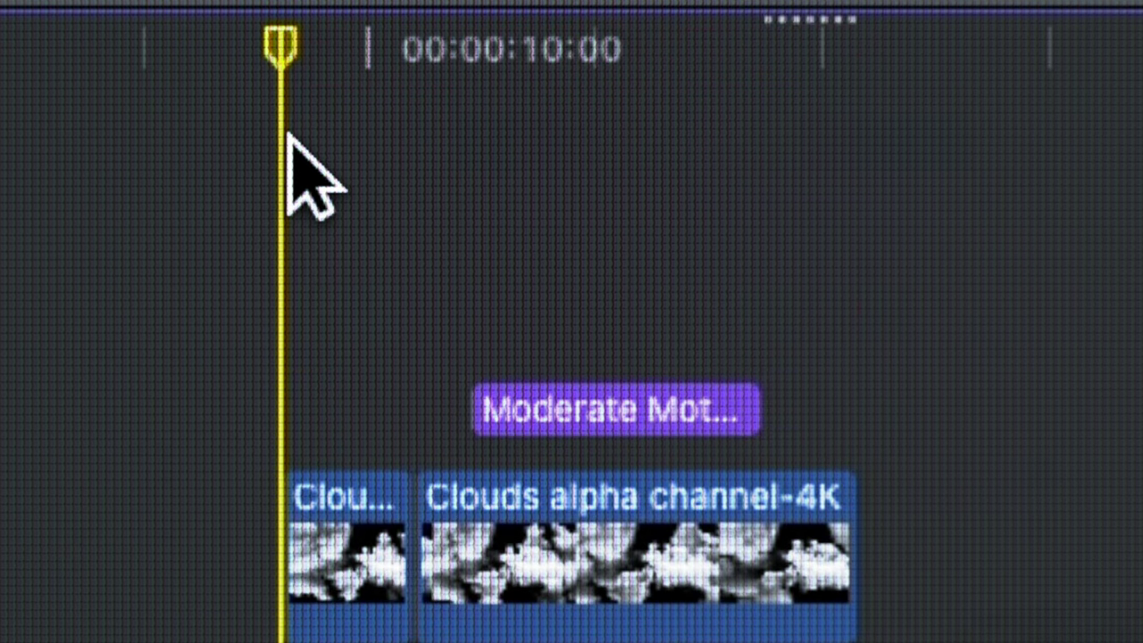
key("super+v")
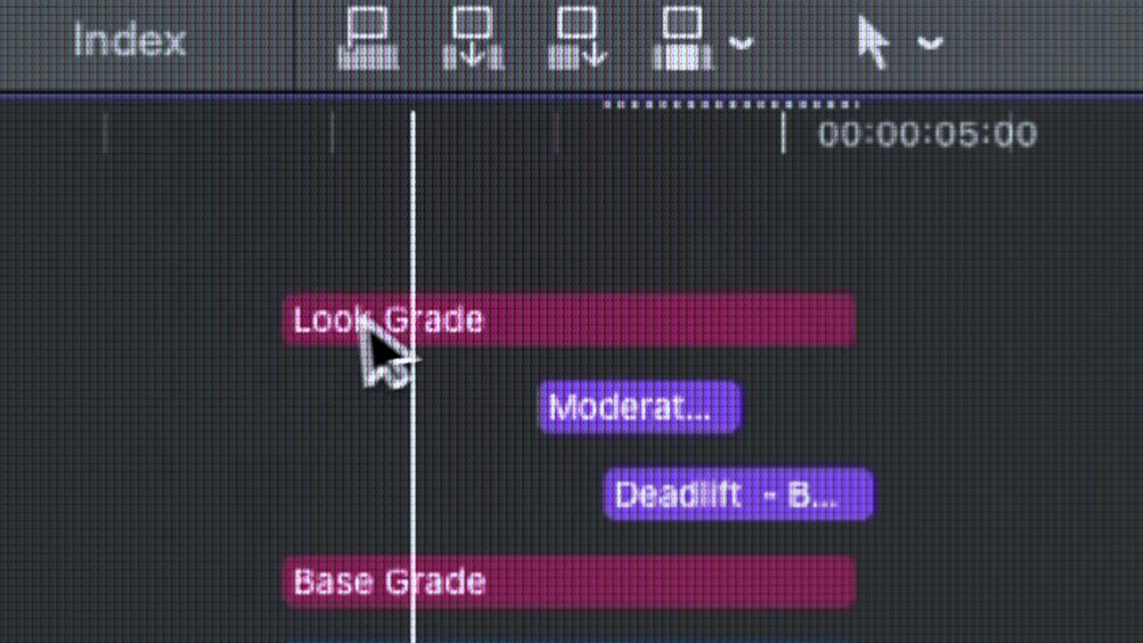
- Copy the Look Grade title above the new Base Grade, starting at 9:15, and play back the complete effect
left_click(413, 319)
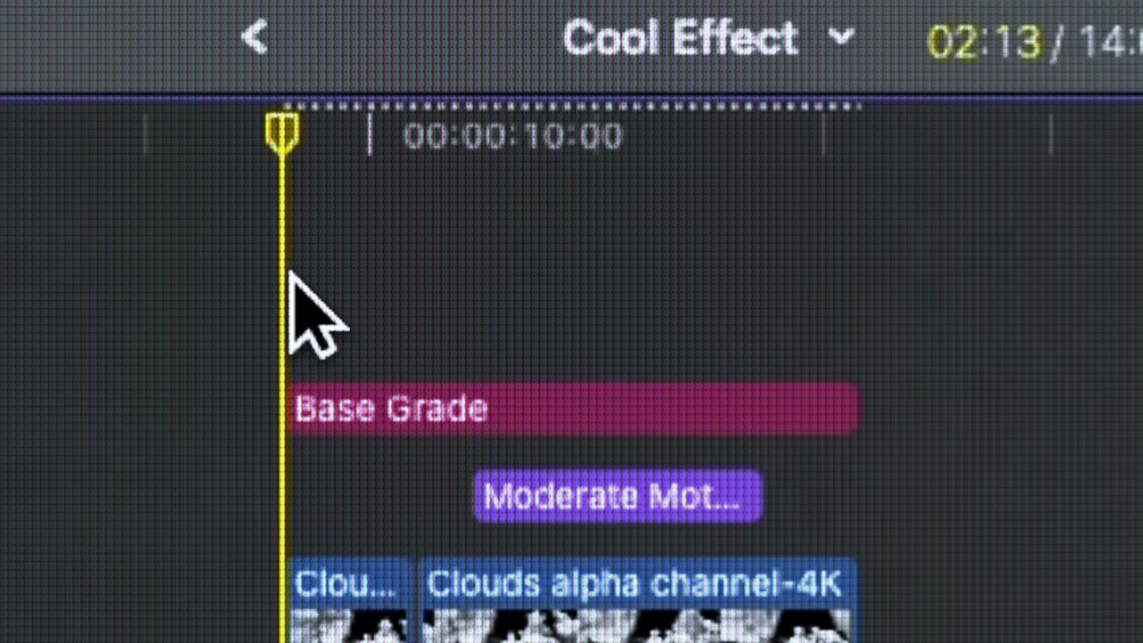
key("super+v")
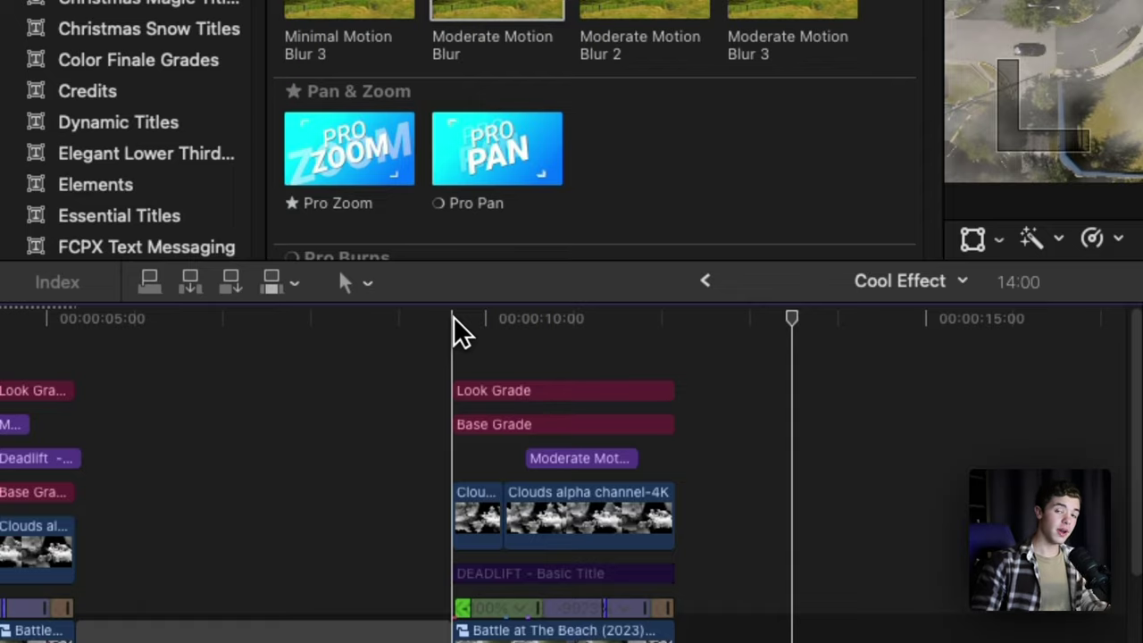
key("space")
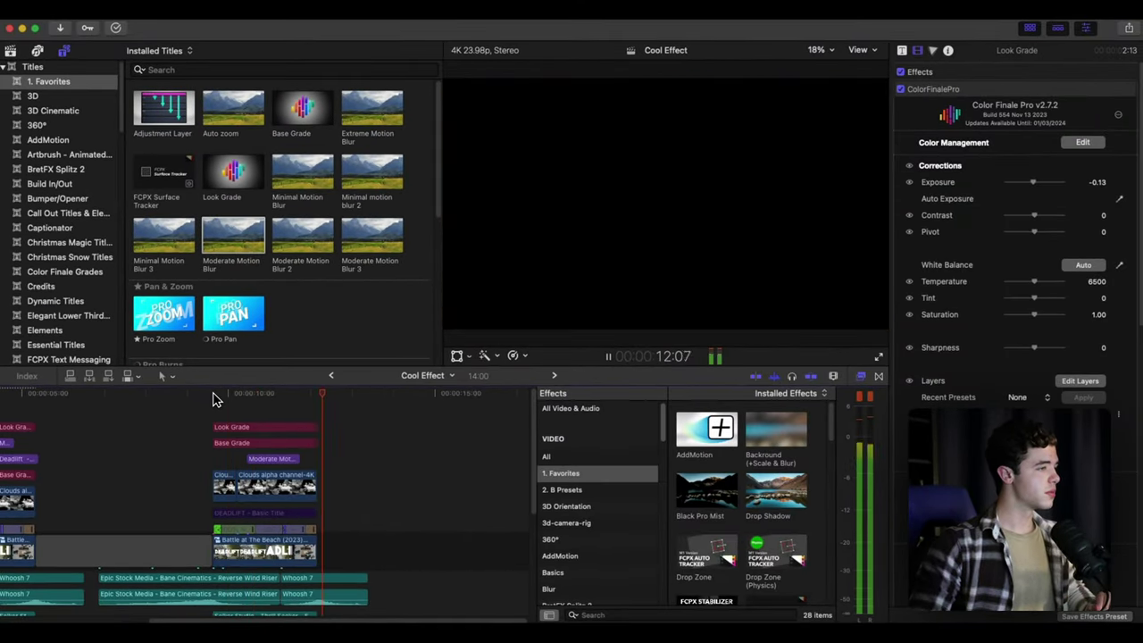
key("space")
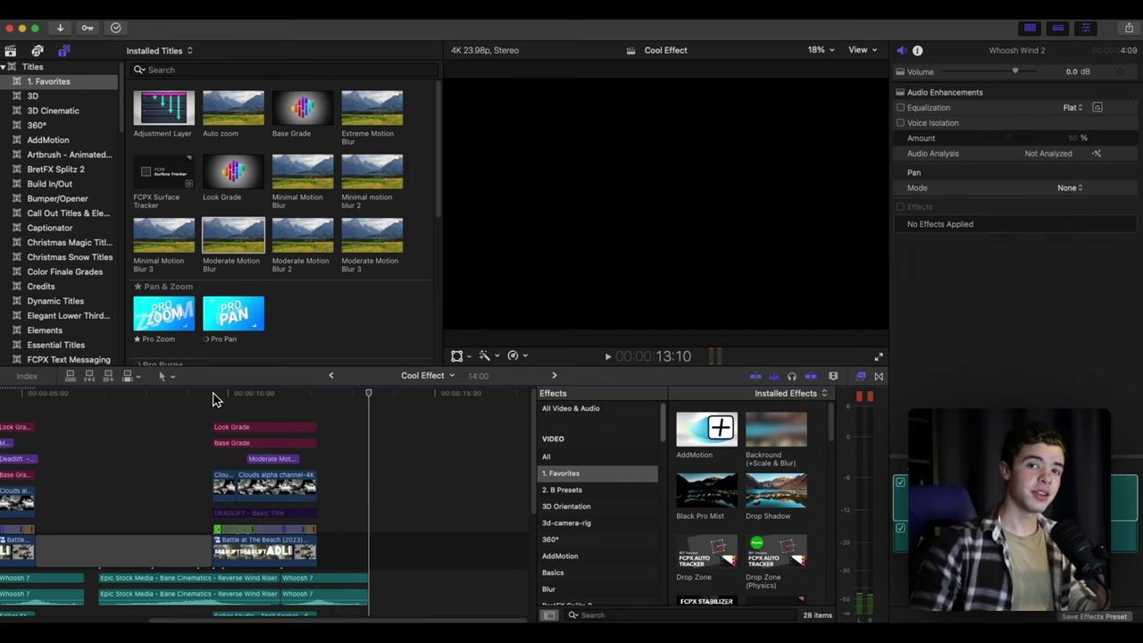